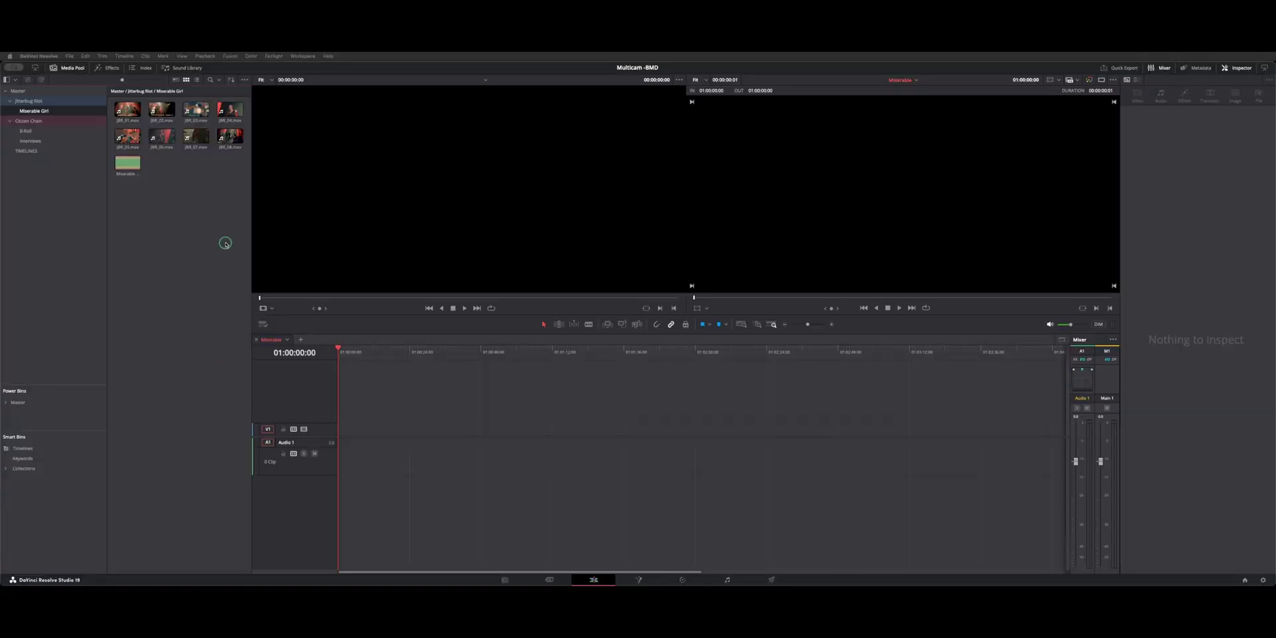
Select the Miserable timeline, then start and cancel creating a new timeline
click(127, 162)
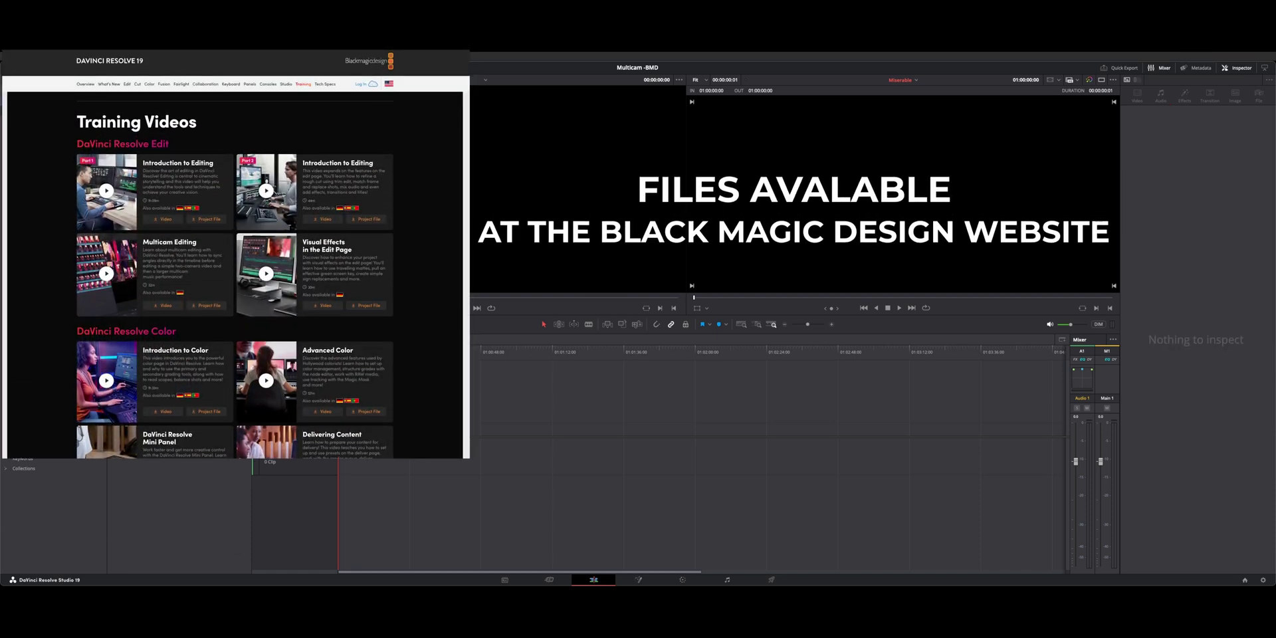
click(347, 343)
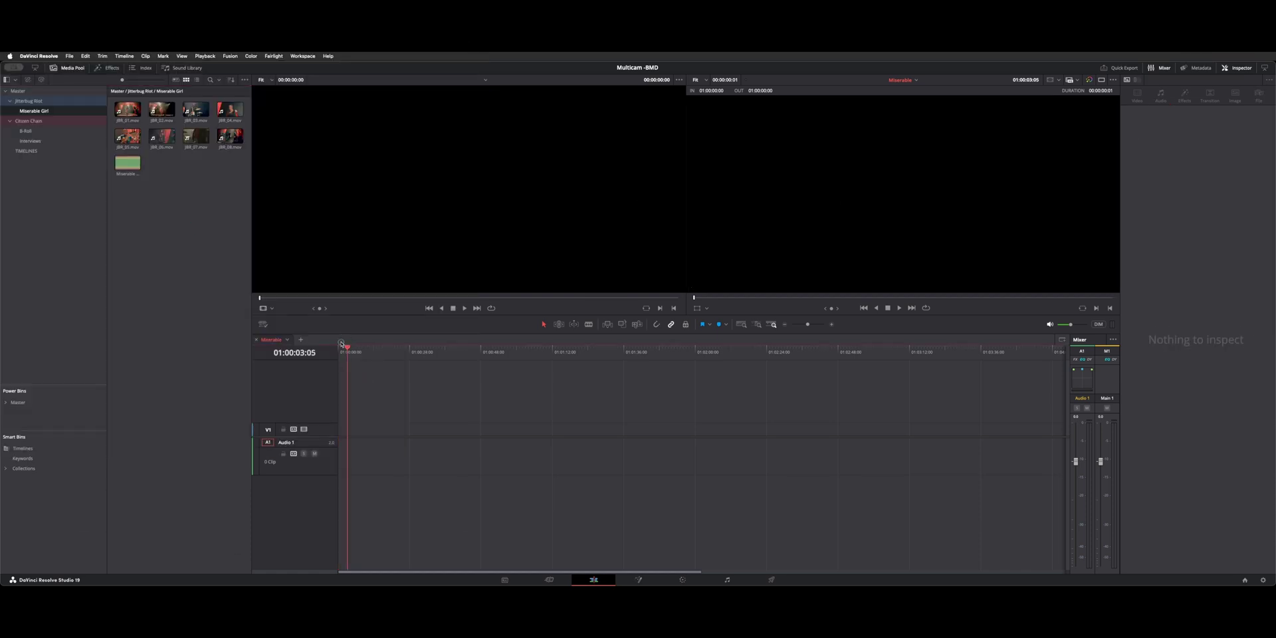
key(ctrl+n)
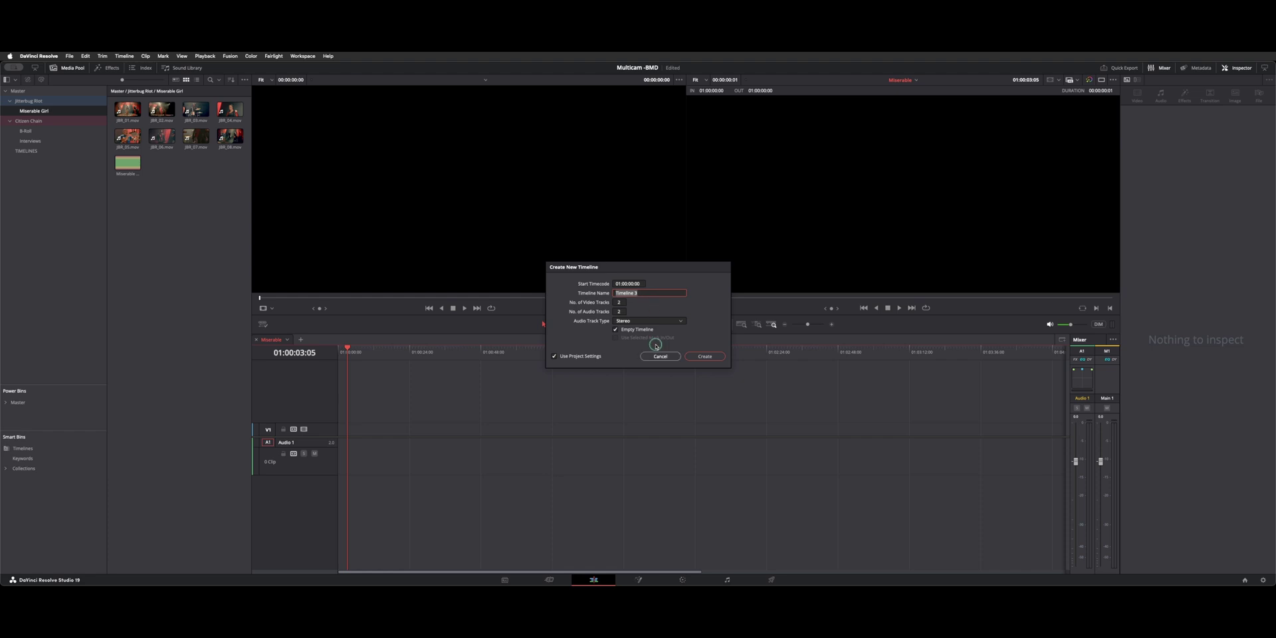
click(660, 355)
Create multicam clip 'JBR_01 Multicam SYNC' from all clips, synced by sound, angles named from metadata
drag(230, 179, 123, 100)
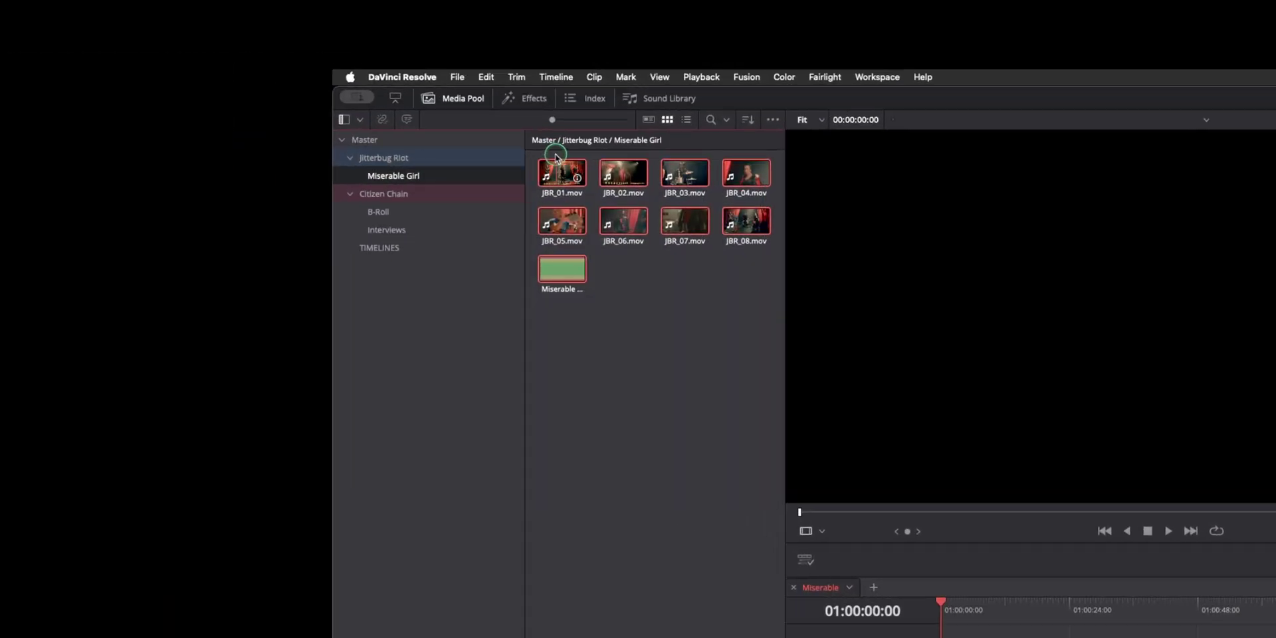
right_click(555, 158)
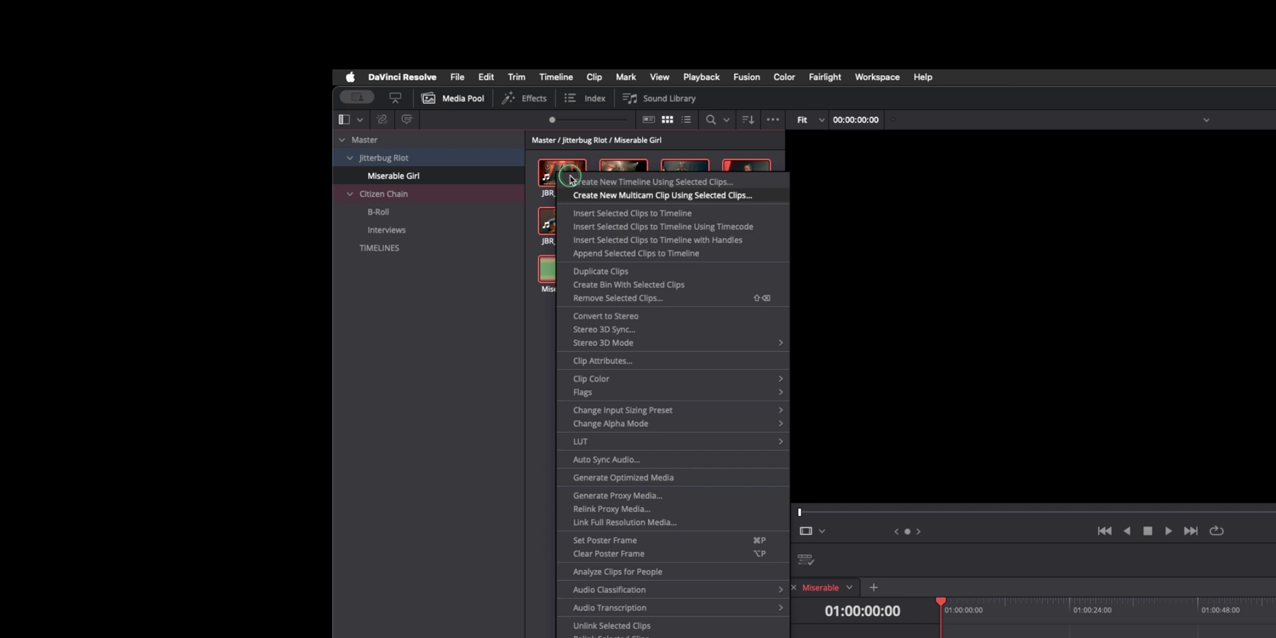
click(585, 195)
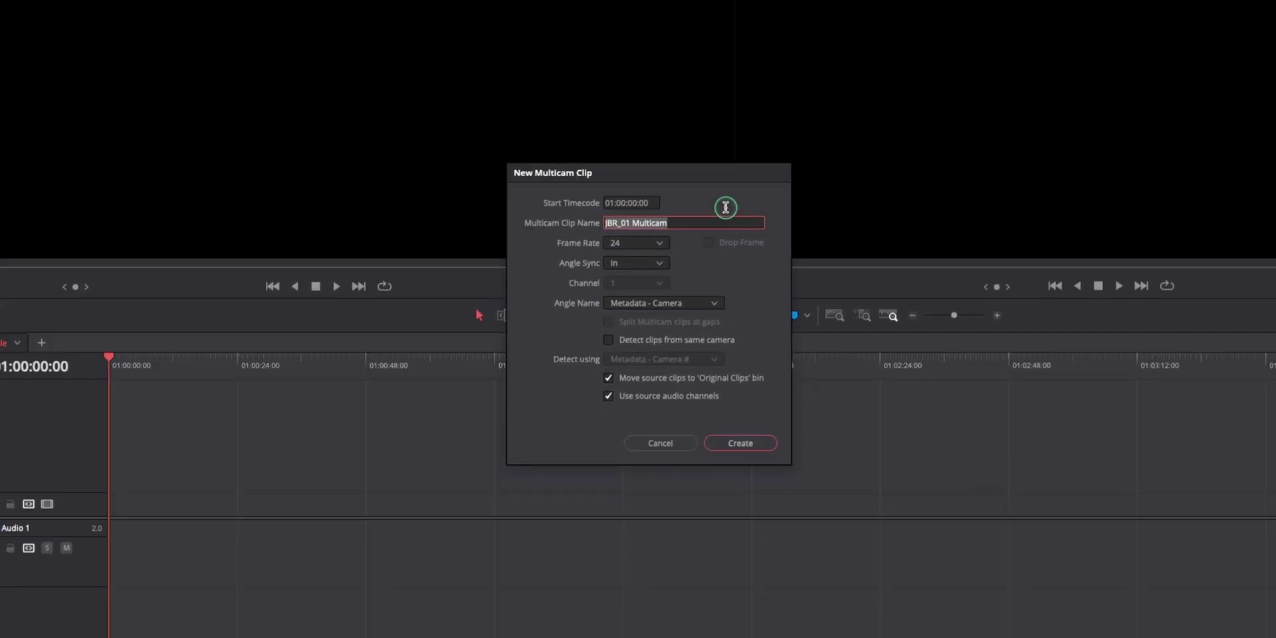
key(End)
text(SYNC)
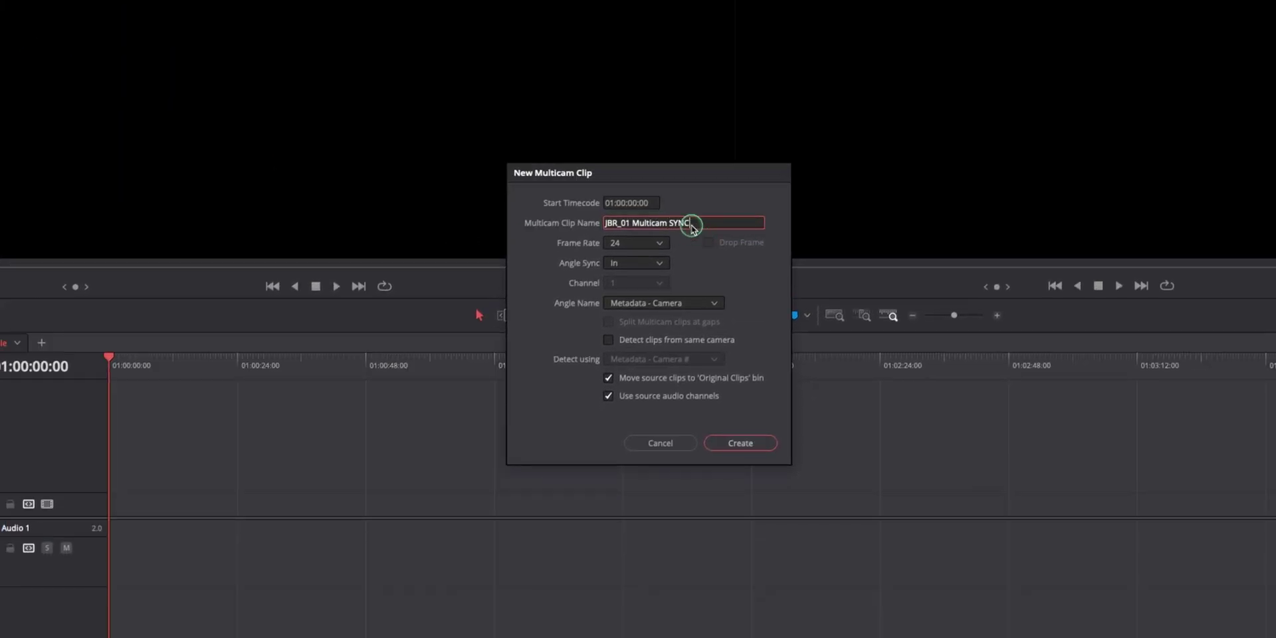
click(661, 261)
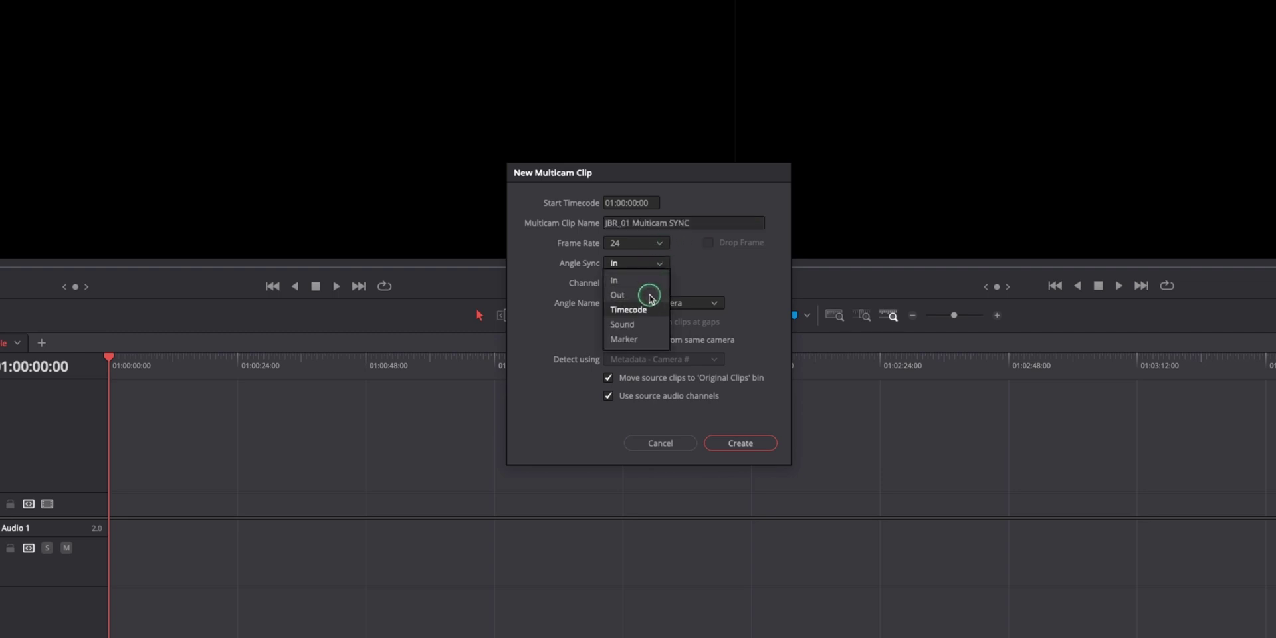
click(646, 314)
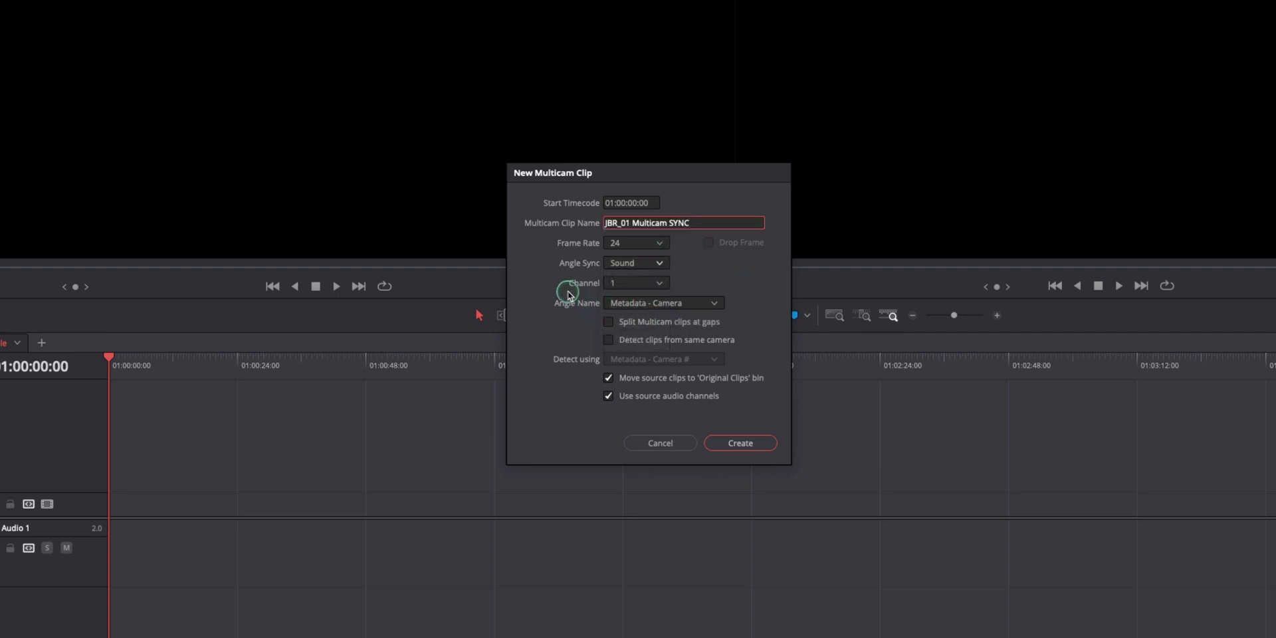
click(691, 301)
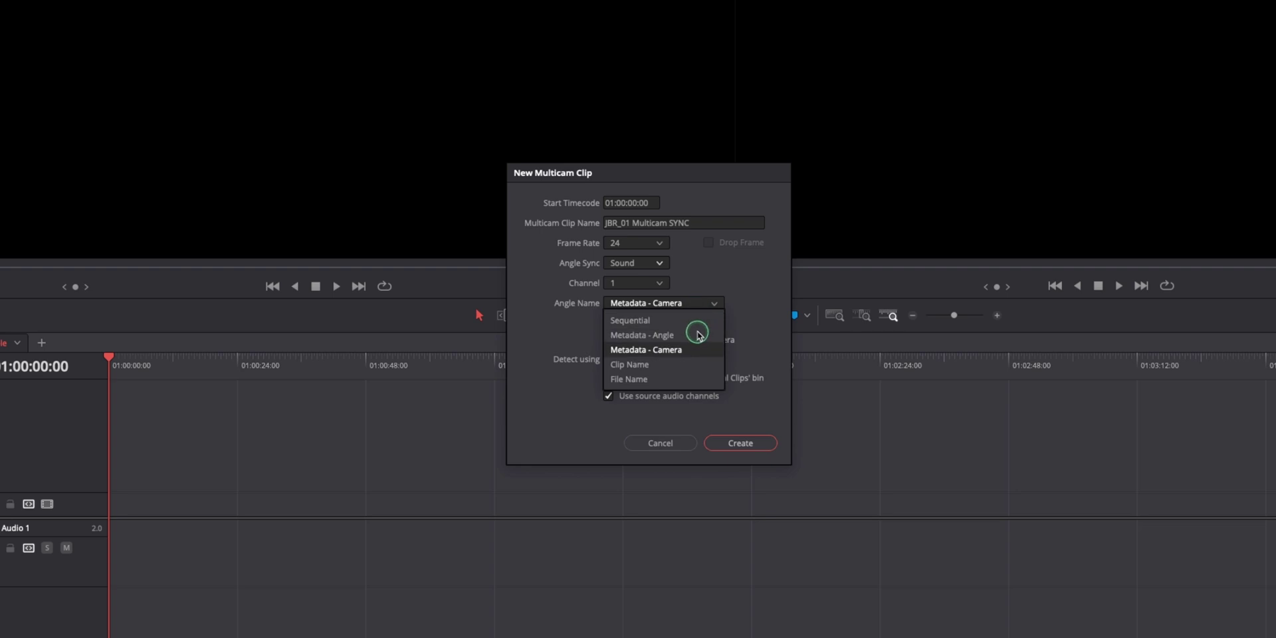
click(699, 330)
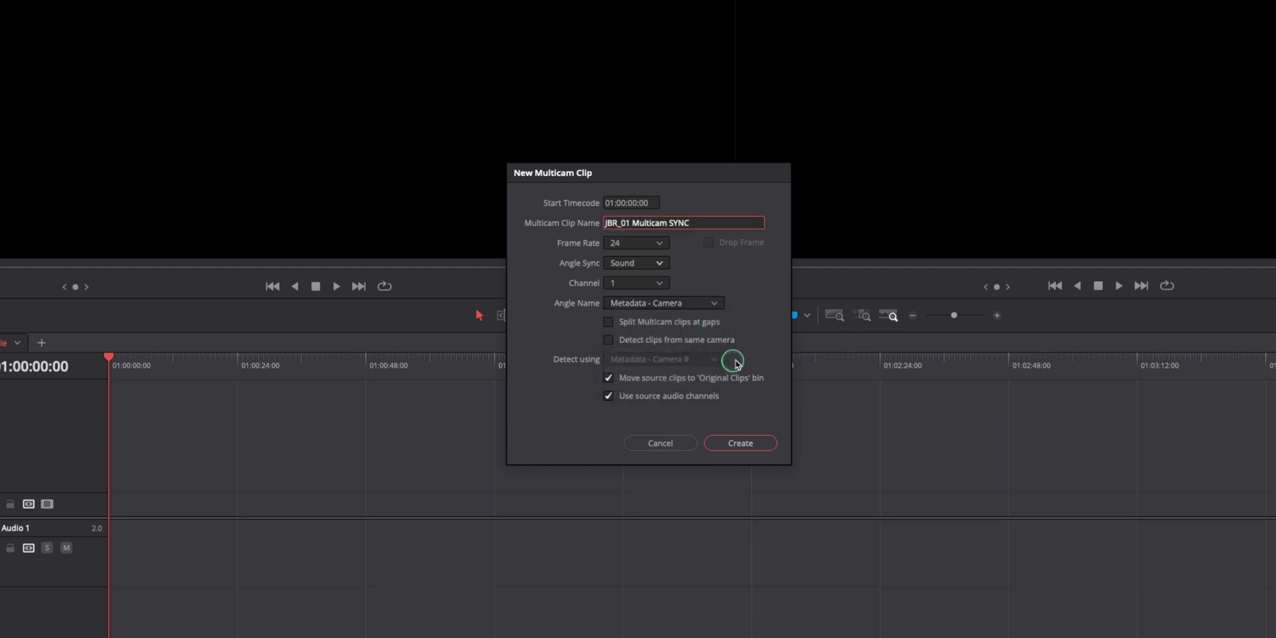
click(743, 440)
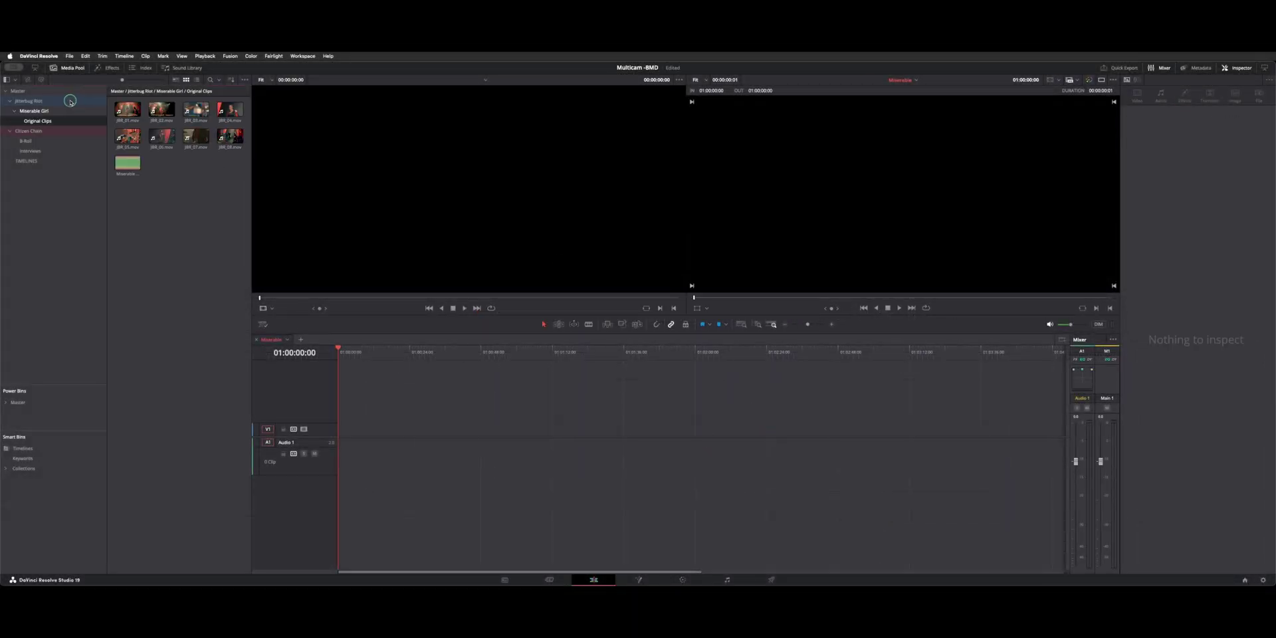
Load JBR_01 Multicam SYNC into the Source Viewer as an angle grid and scrub through the song
click(126, 106)
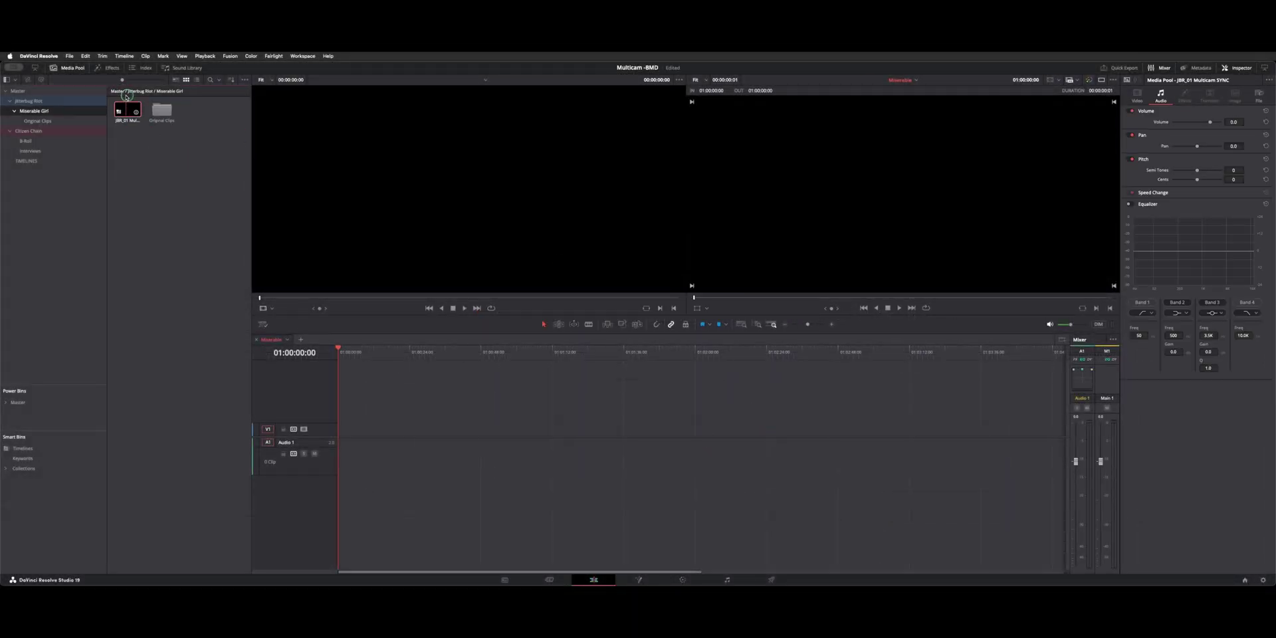
drag(130, 106, 445, 159)
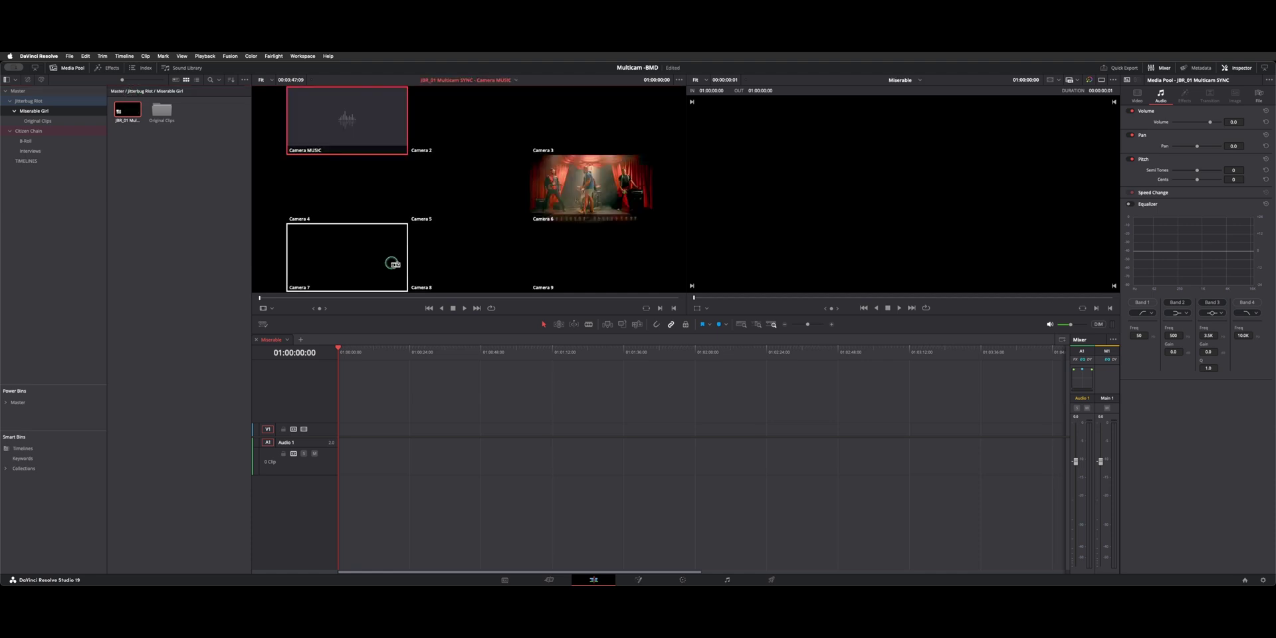
click(297, 297)
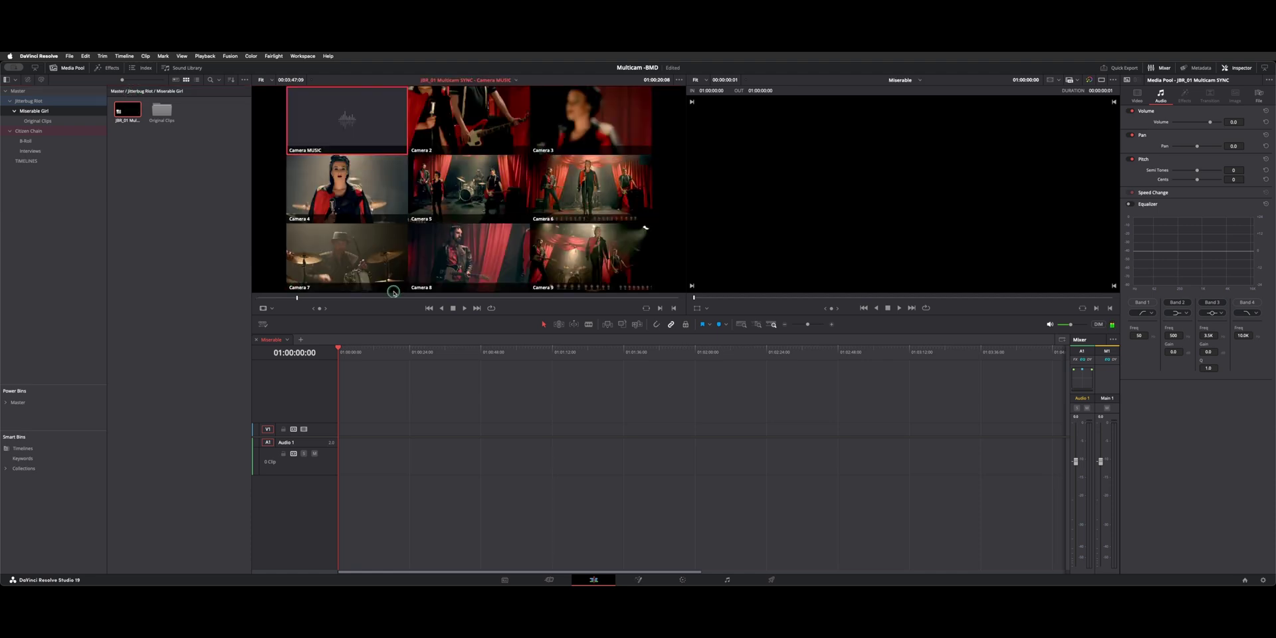
drag(359, 291, 401, 290)
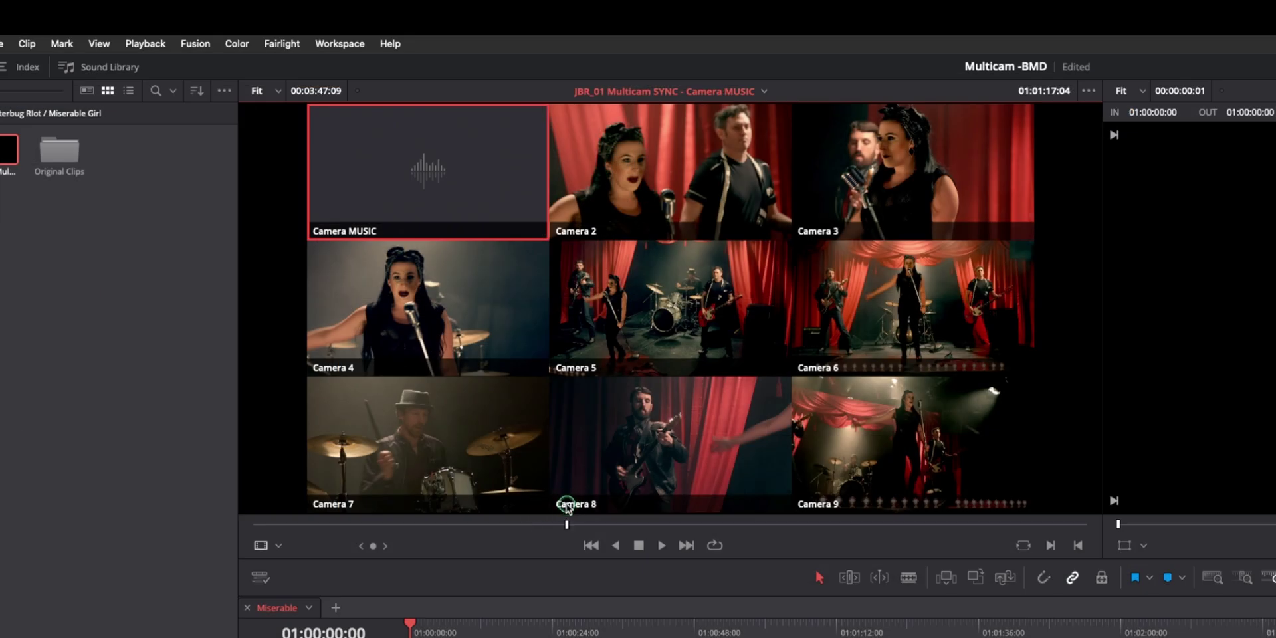
drag(566, 506, 627, 515)
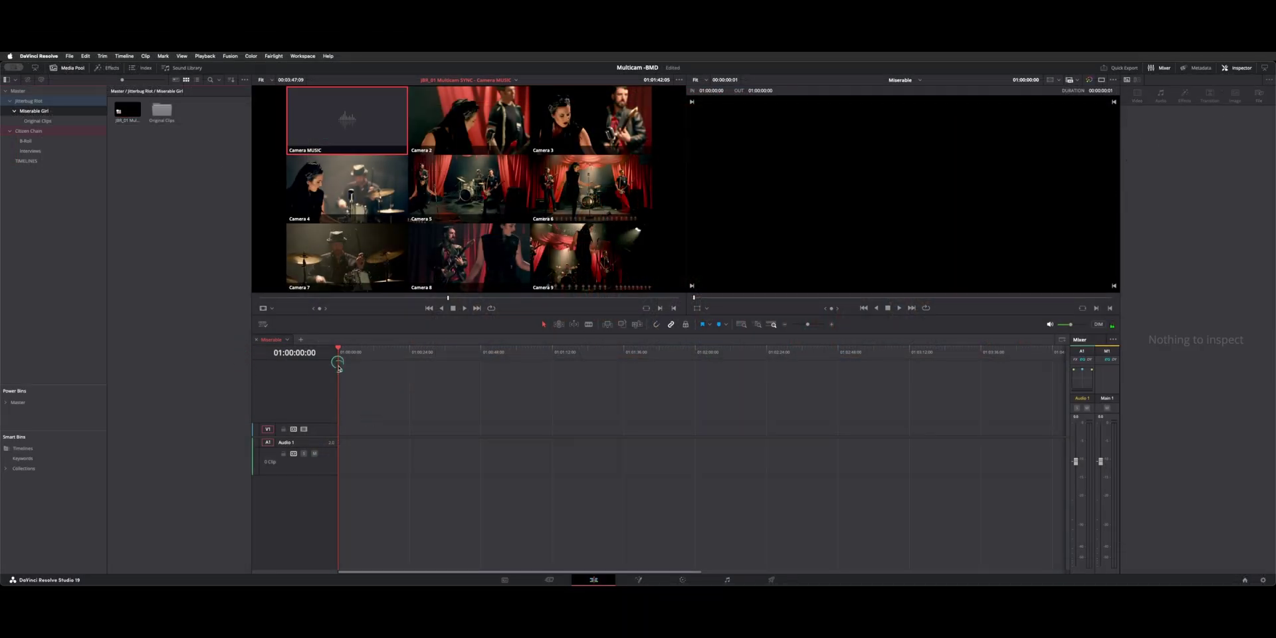
click(132, 113)
click(125, 104)
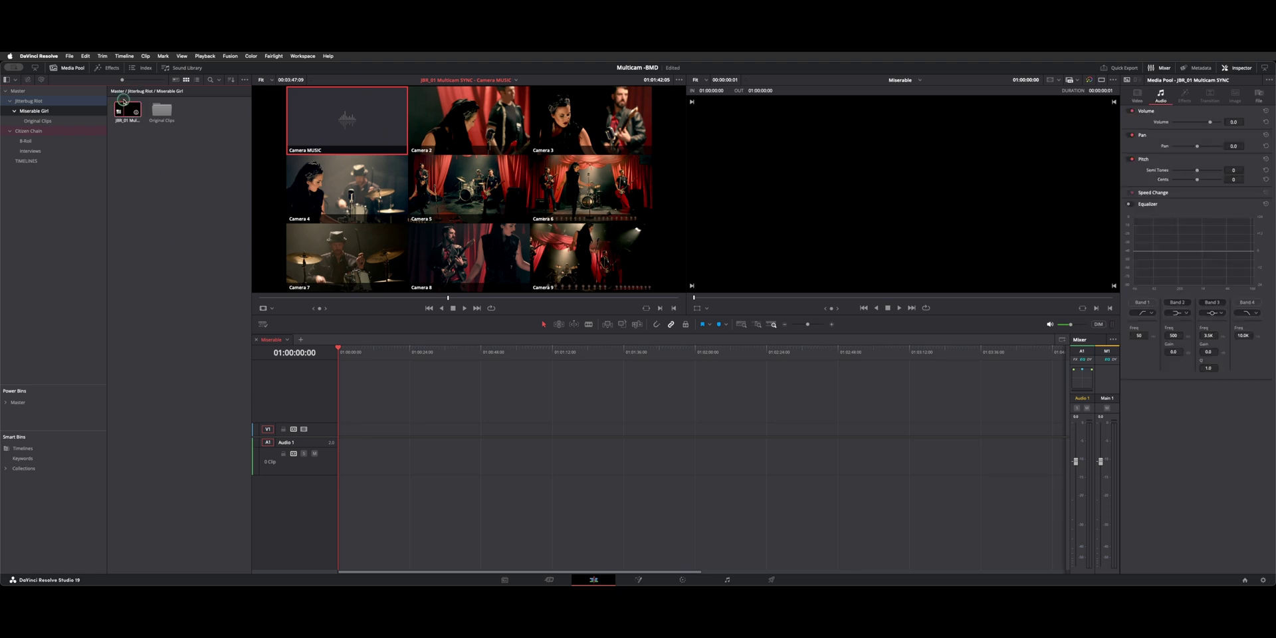
Open JBR_01 Multicam SYNC as its own timeline and enlarge the stacked angle tracks
right_click(123, 100)
click(176, 115)
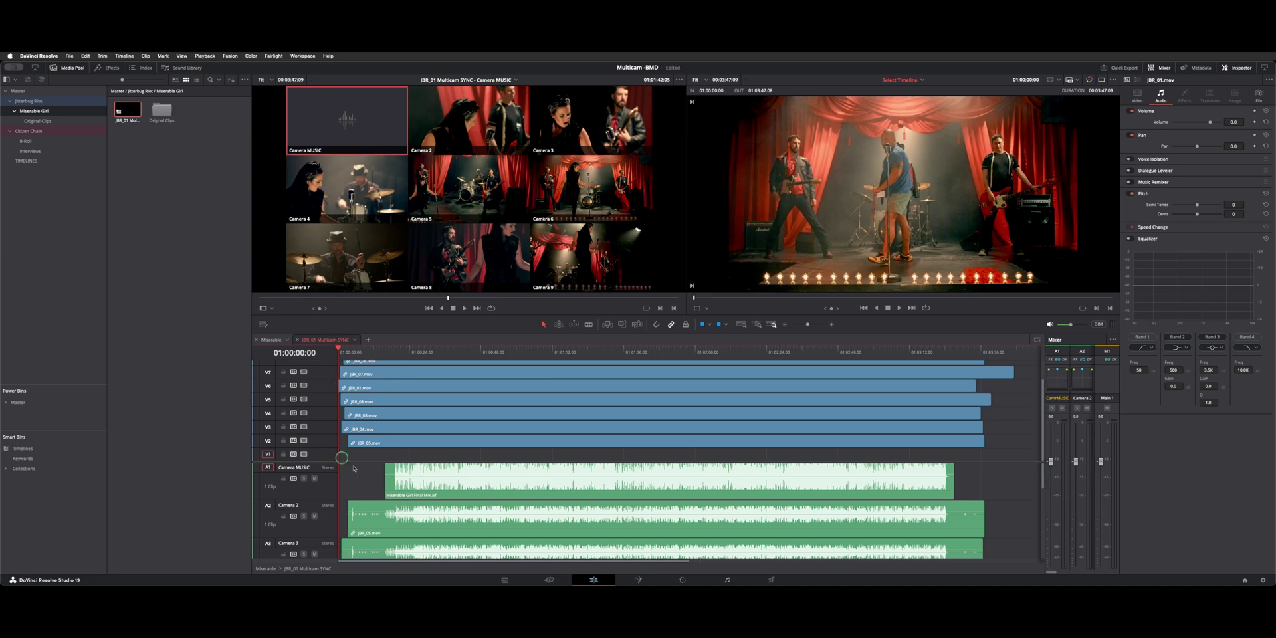
click(349, 418)
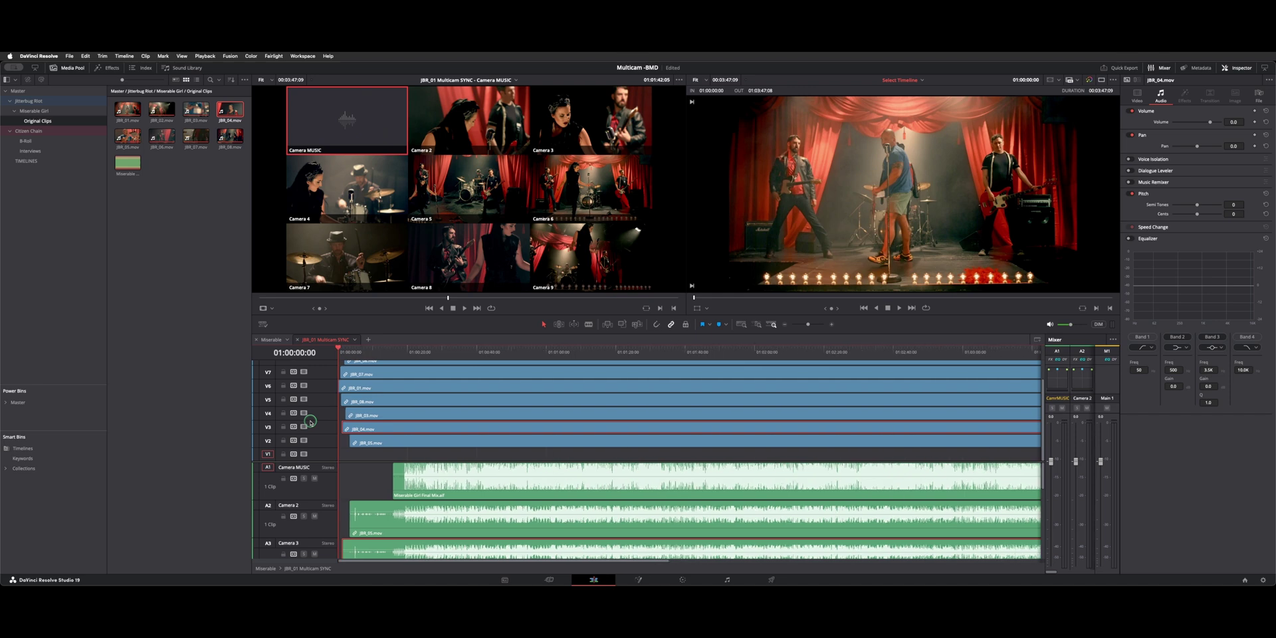
scroll(311, 422, up, 2)
scroll(310, 422, up, 2)
scroll(311, 422, up, 2)
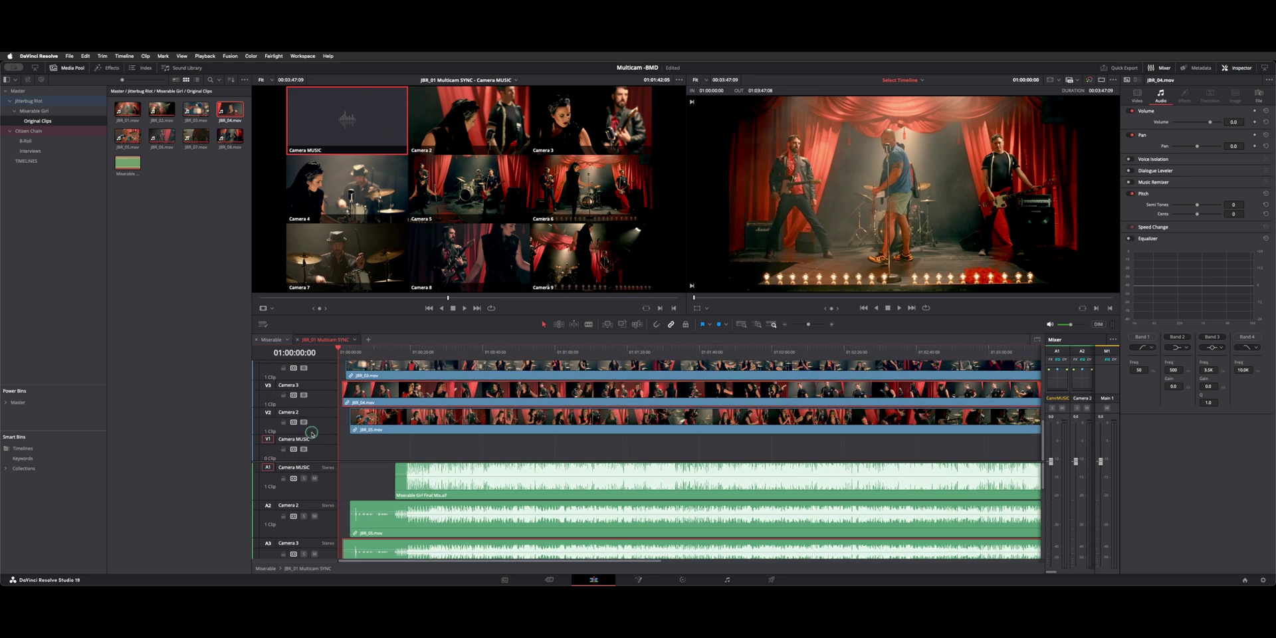
scroll(309, 379, up, 1)
scroll(309, 378, up, 2)
scroll(309, 377, up, 3)
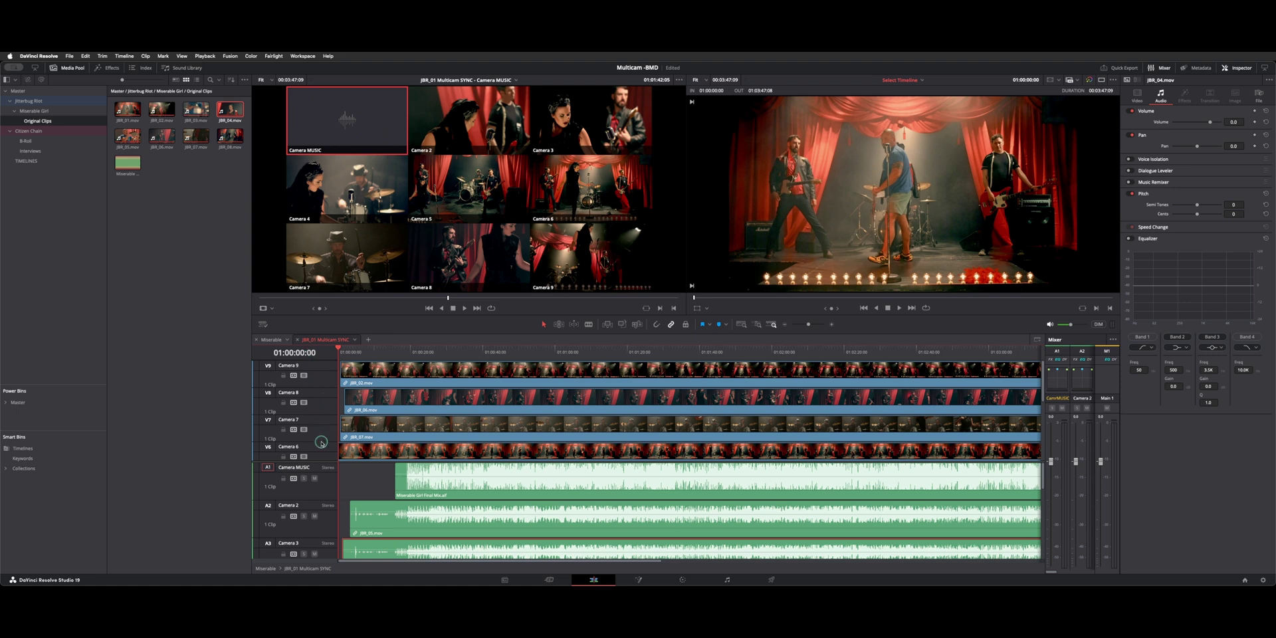
scroll(321, 432, down, 5)
scroll(321, 433, up, 5)
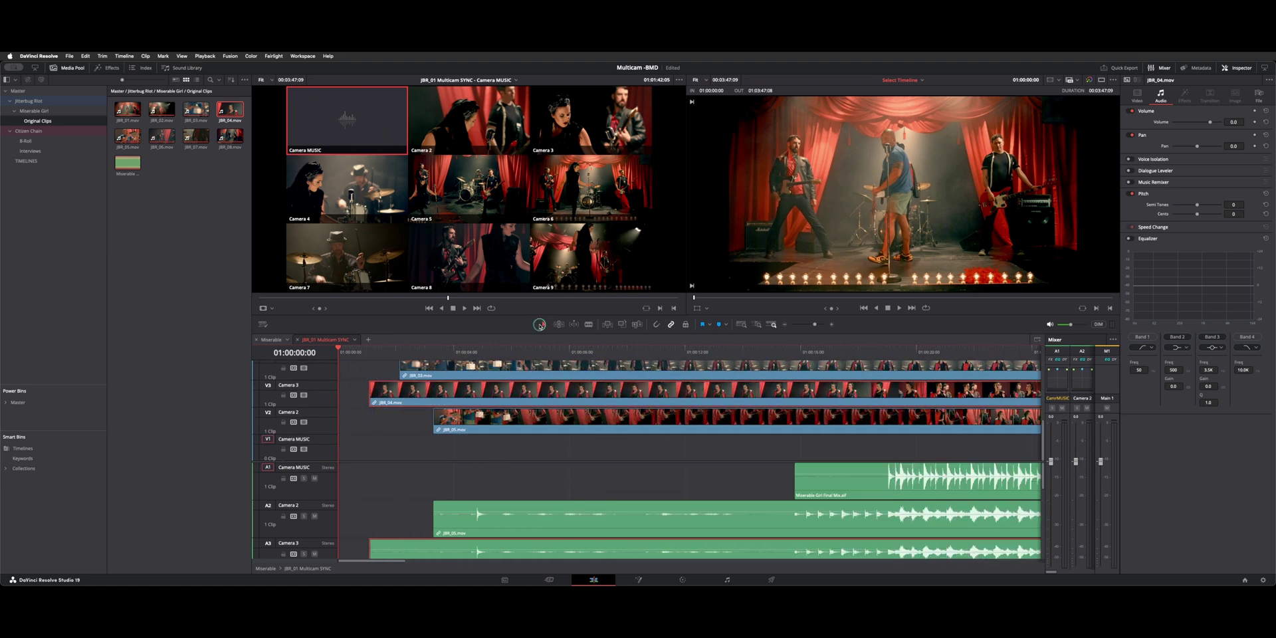
Play from the song's start and position the playhead where the Final Mix begins
click(470, 345)
key(space)
scroll(412, 485, down, 2)
scroll(401, 486, down, 2)
scroll(401, 486, up, 2)
scroll(401, 486, up, 2)
click(873, 473)
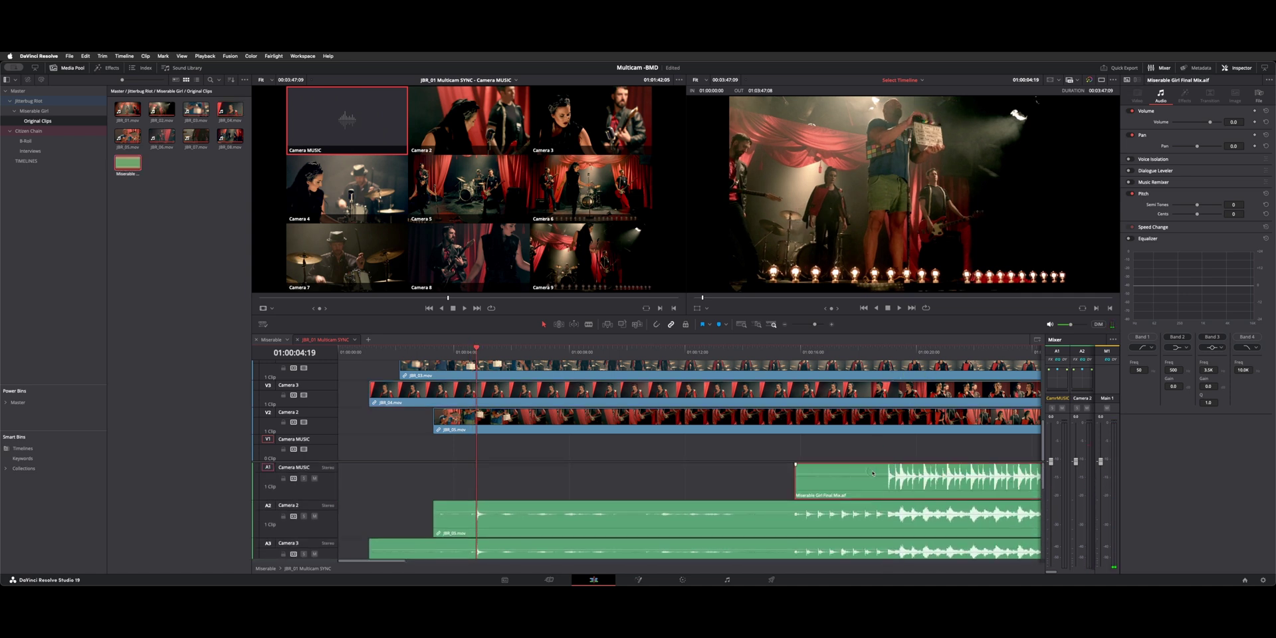
click(794, 351)
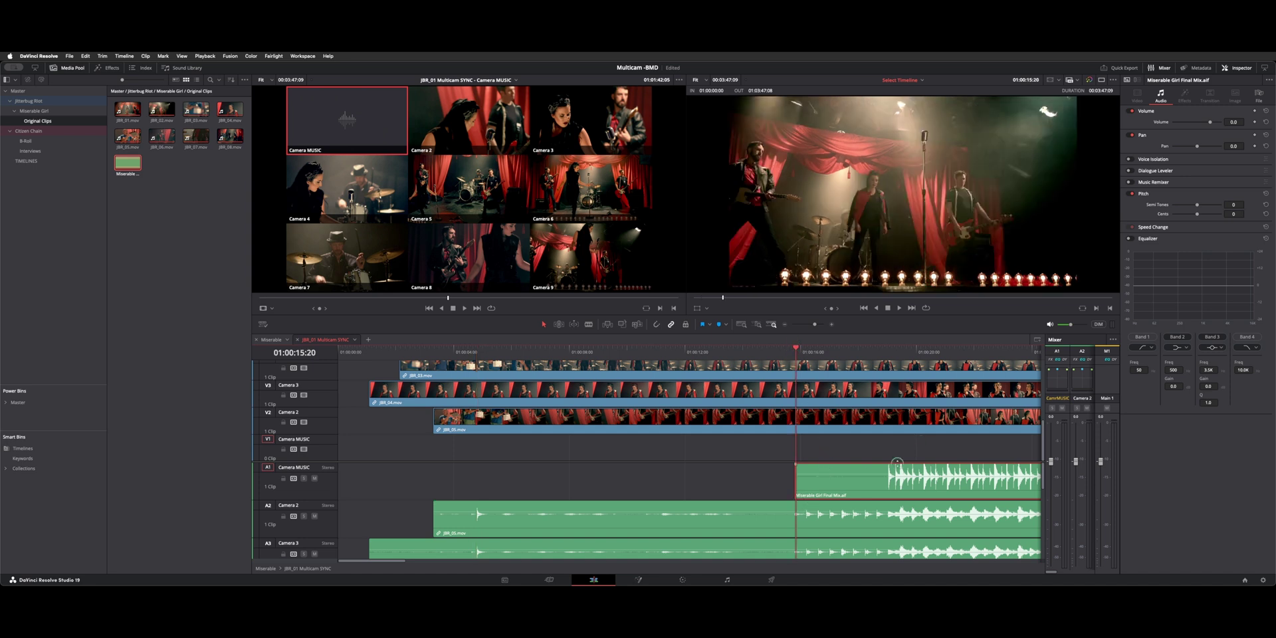
click(880, 352)
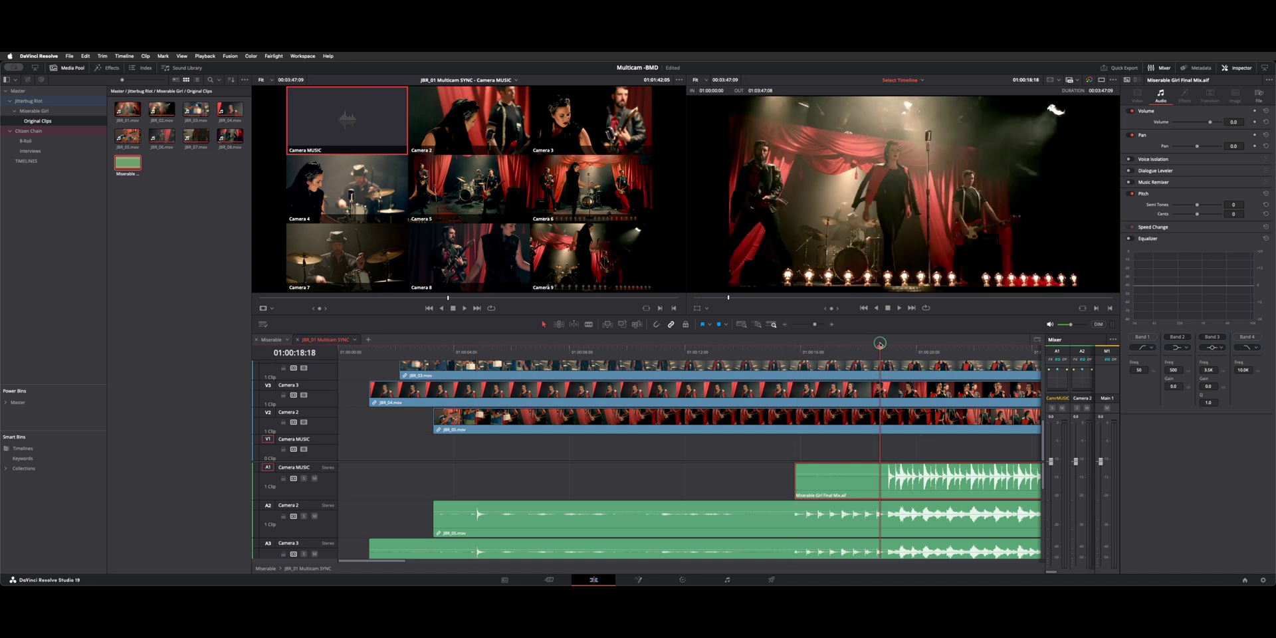
drag(880, 343, 877, 344)
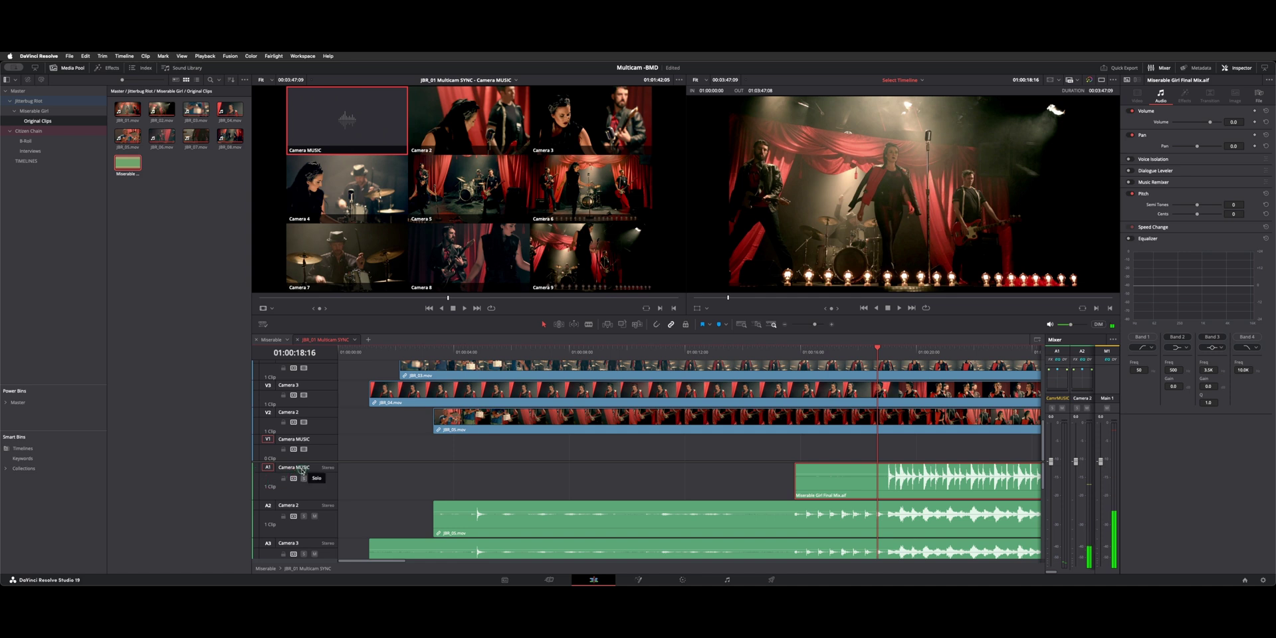
Solo the Camera MUSIC audio track to check sync, then turn solo off
click(304, 477)
click(873, 348)
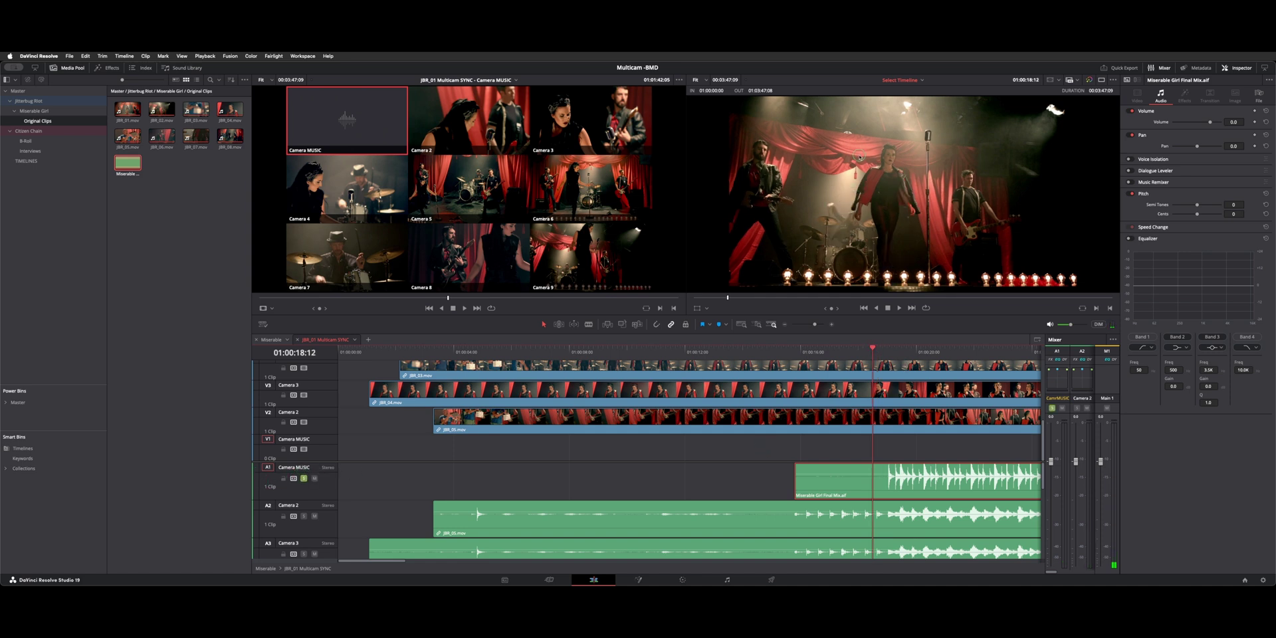
click(710, 482)
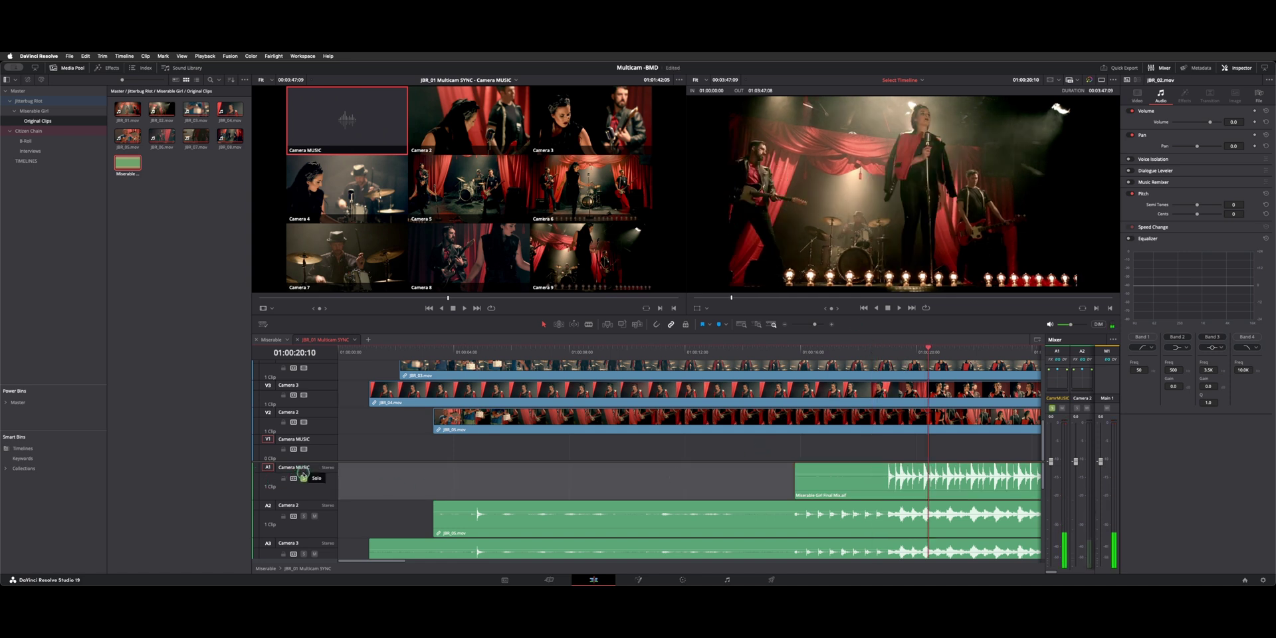
alt+scroll(393, 457, down, 3)
shift+scroll(391, 448, down, 5)
shift+scroll(391, 439, down, 3)
shift+scroll(372, 412, down, 2)
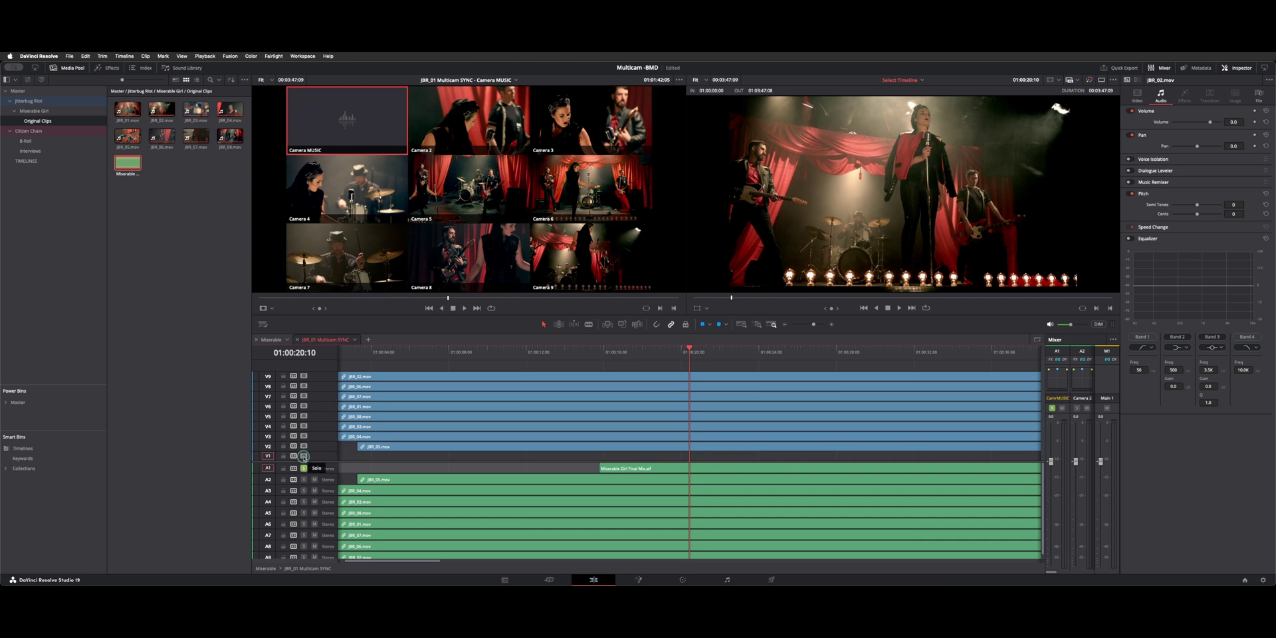
click(304, 468)
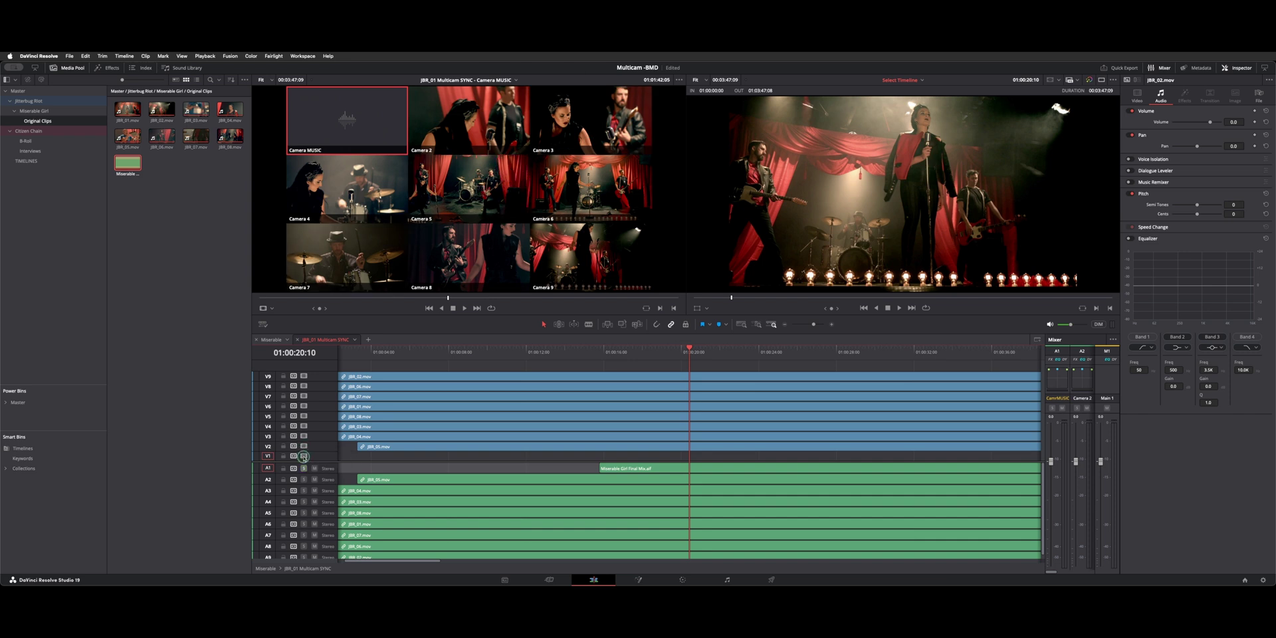
Close the multicam timeline and set the source viewer to show audio track display
click(297, 339)
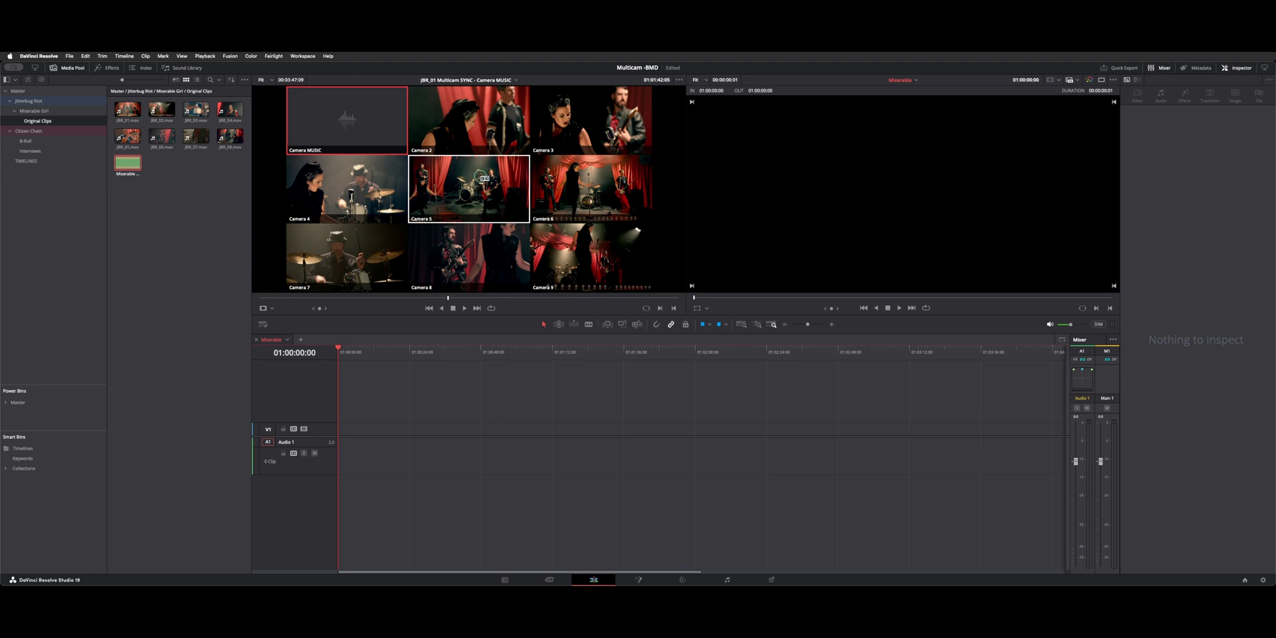
click(469, 189)
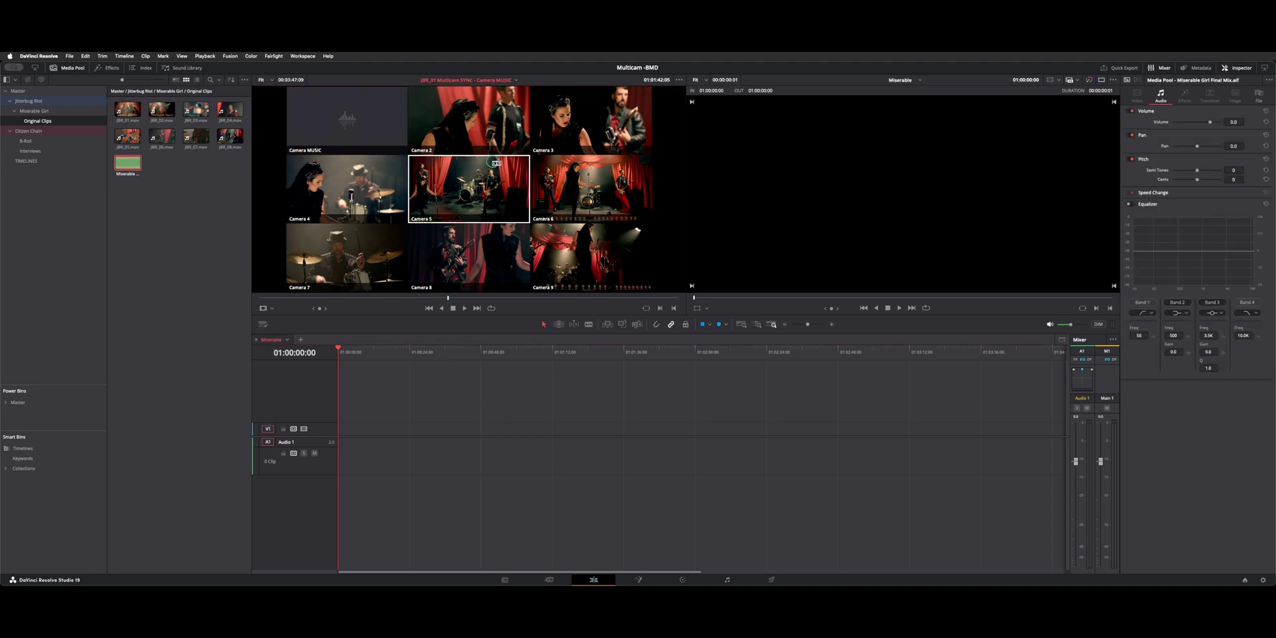
click(270, 306)
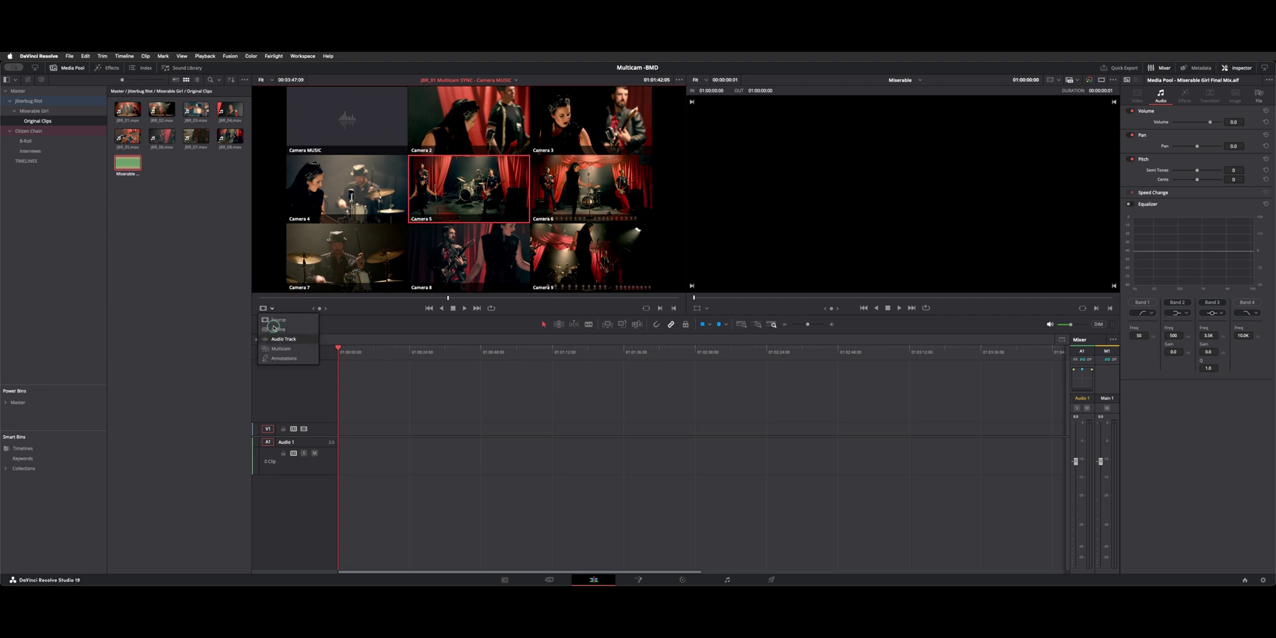
click(293, 340)
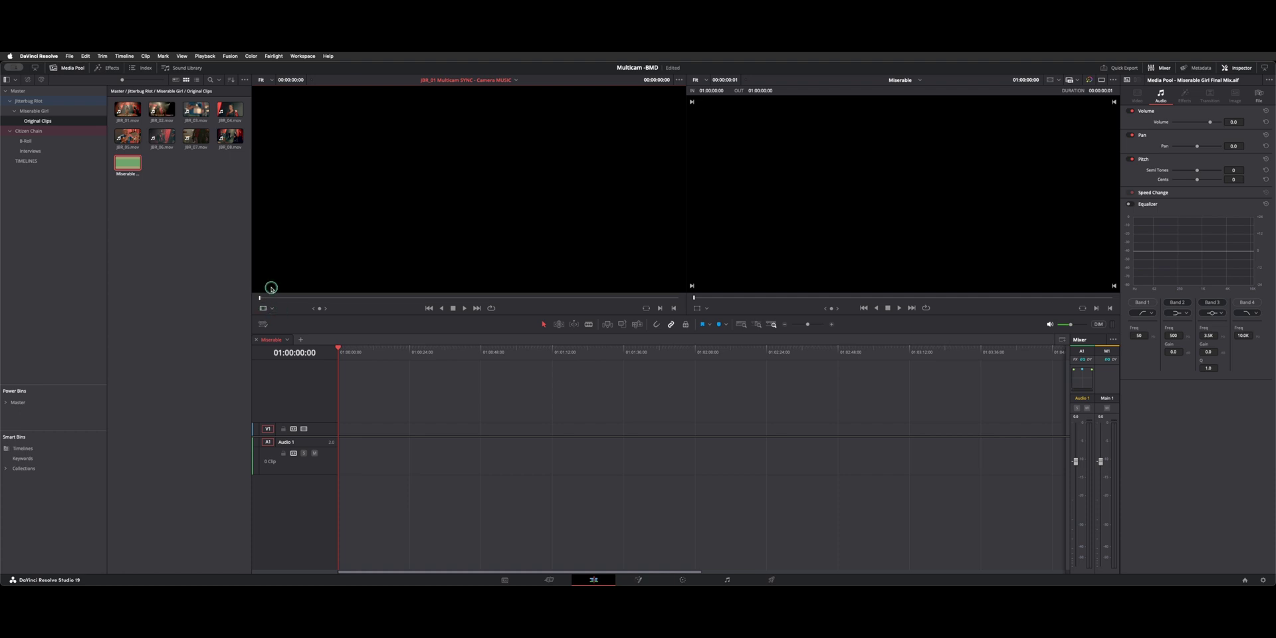
Load JBR_01 Multicam SYNC from the Miserable Girl bin into the source viewer and change display mode
click(186, 220)
click(33, 111)
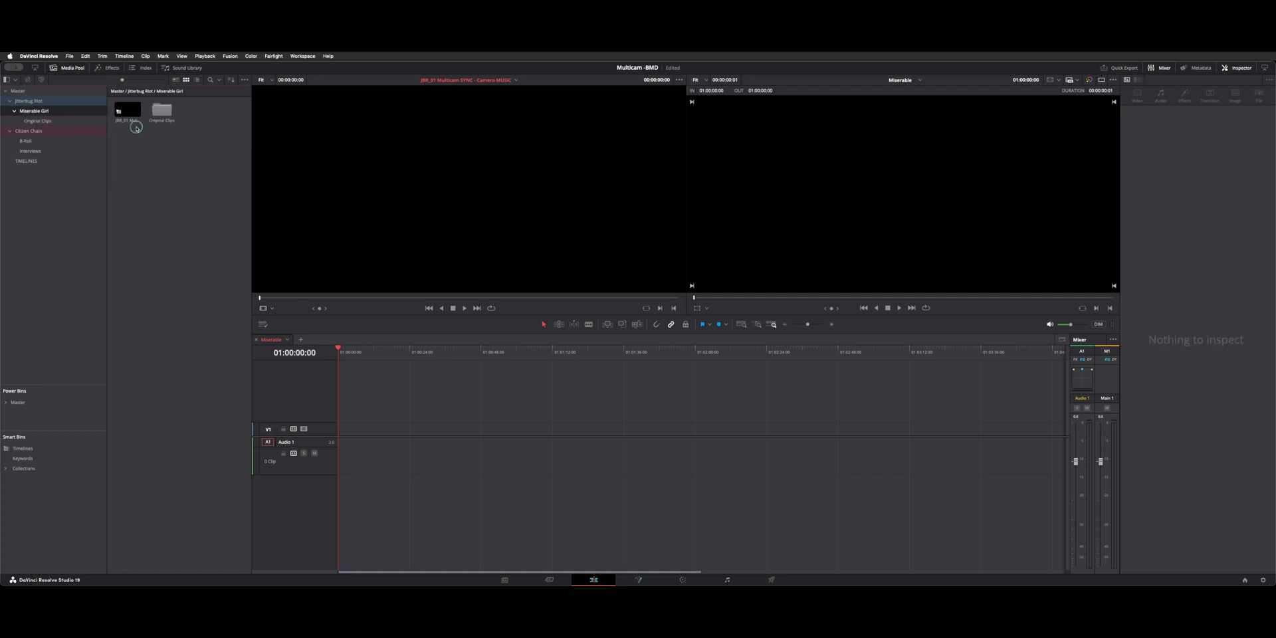
drag(127, 110, 391, 133)
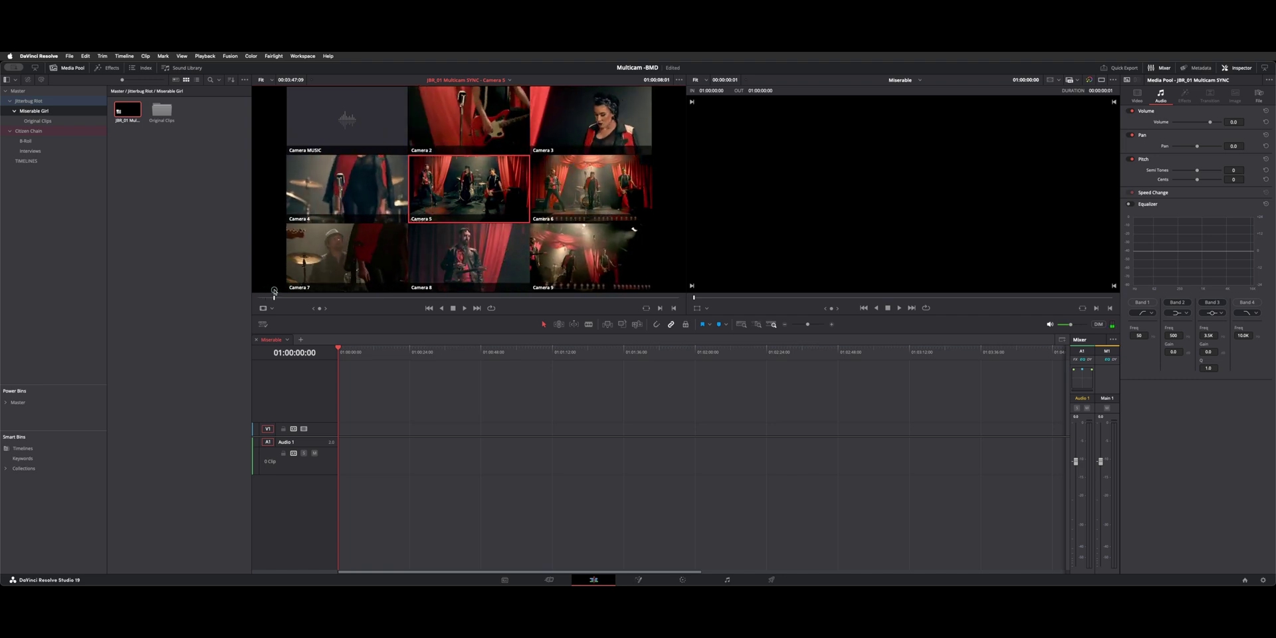
click(266, 308)
click(291, 343)
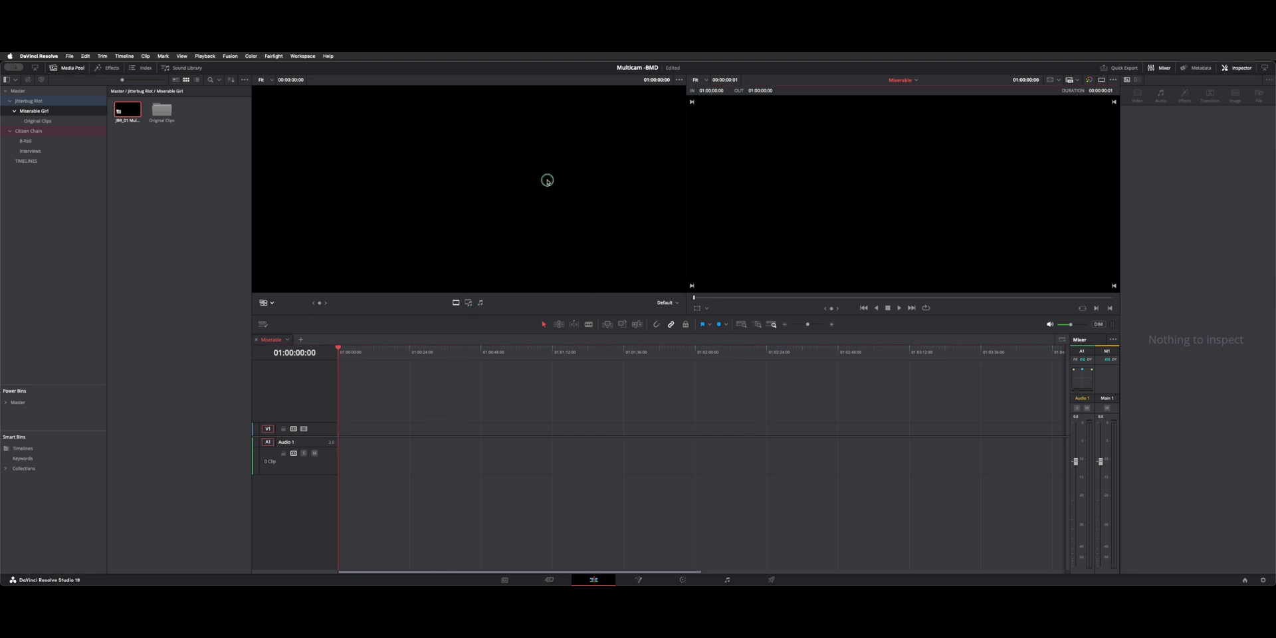
Load the multicam clip as a camera grid, place it on the timeline and preview it
click(276, 303)
click(283, 345)
mouse_move(128, 109)
mouse_down()
mouse_move(367, 198)
mouse_move(472, 175)
mouse_up()
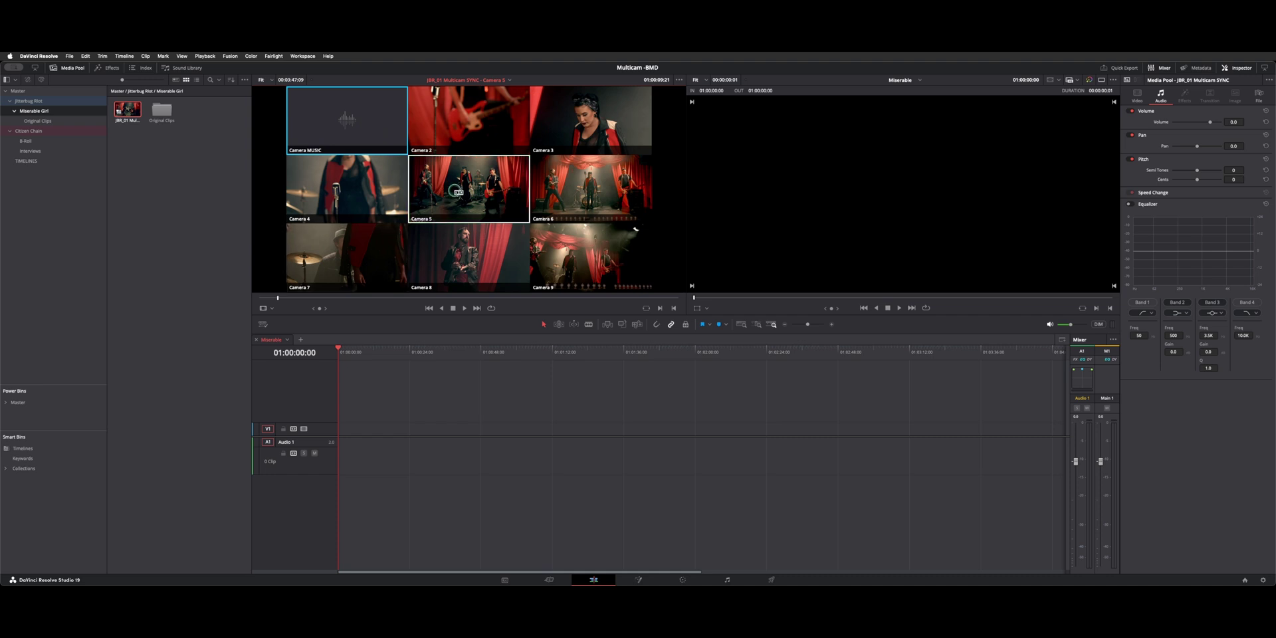
click(624, 317)
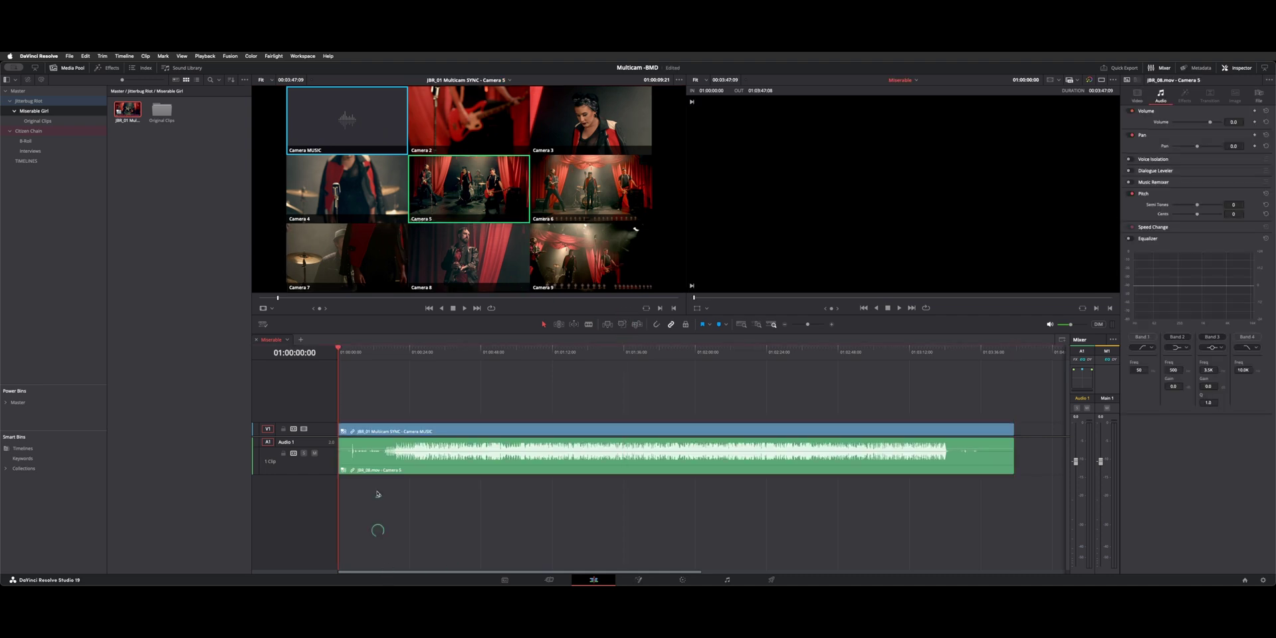
click(350, 445)
click(435, 428)
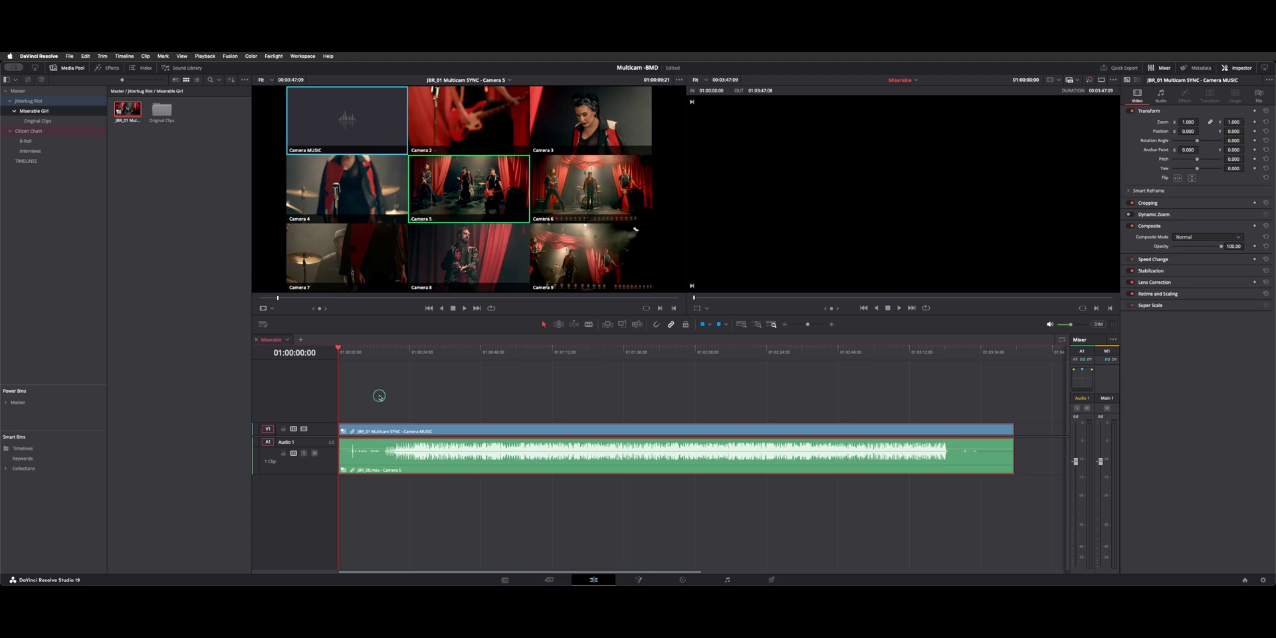
key(space)
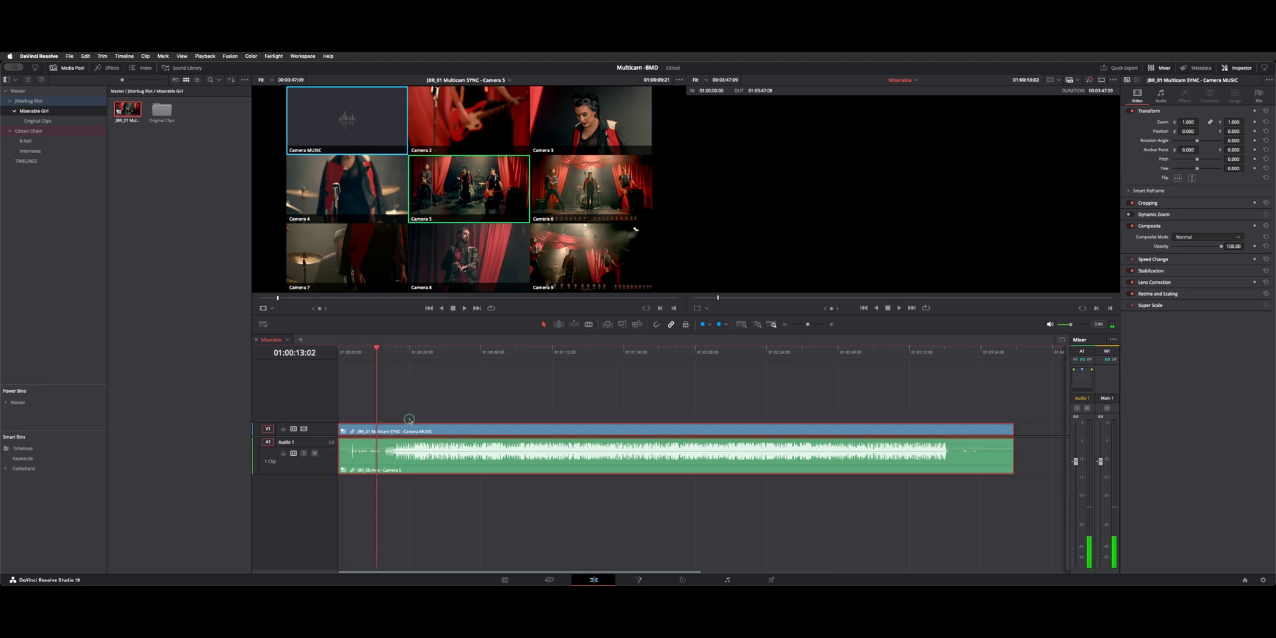
Replace the timeline clip with the multicam clip set to Camera 5 at the timeline start
click(339, 126)
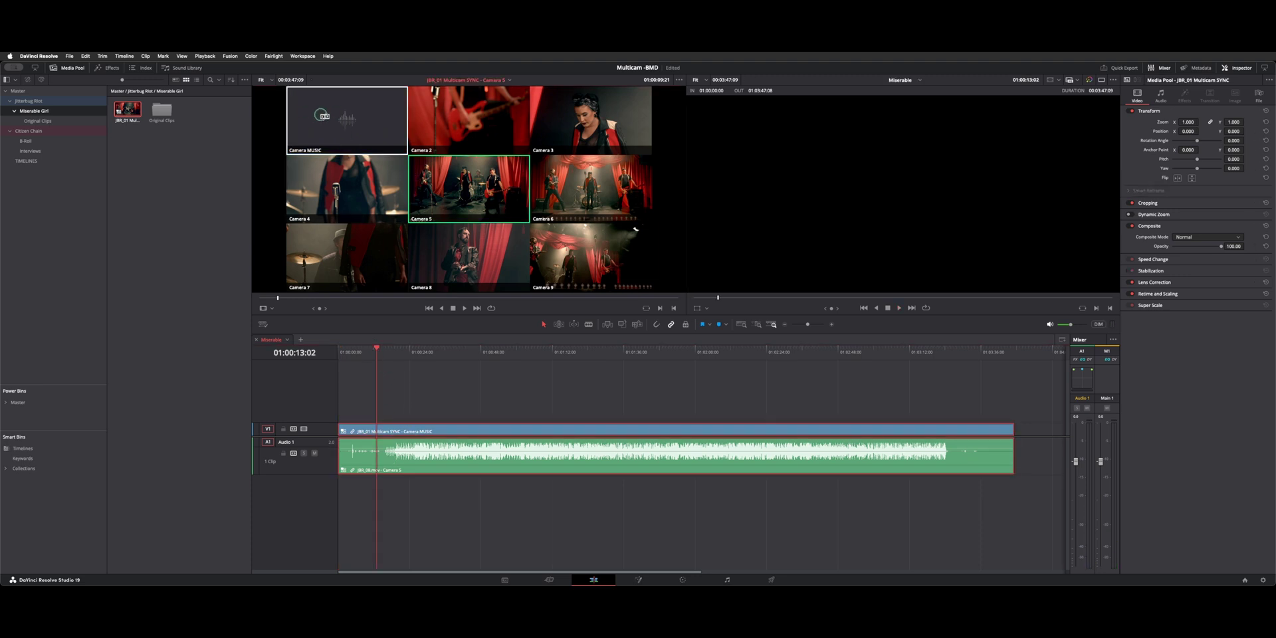
click(703, 130)
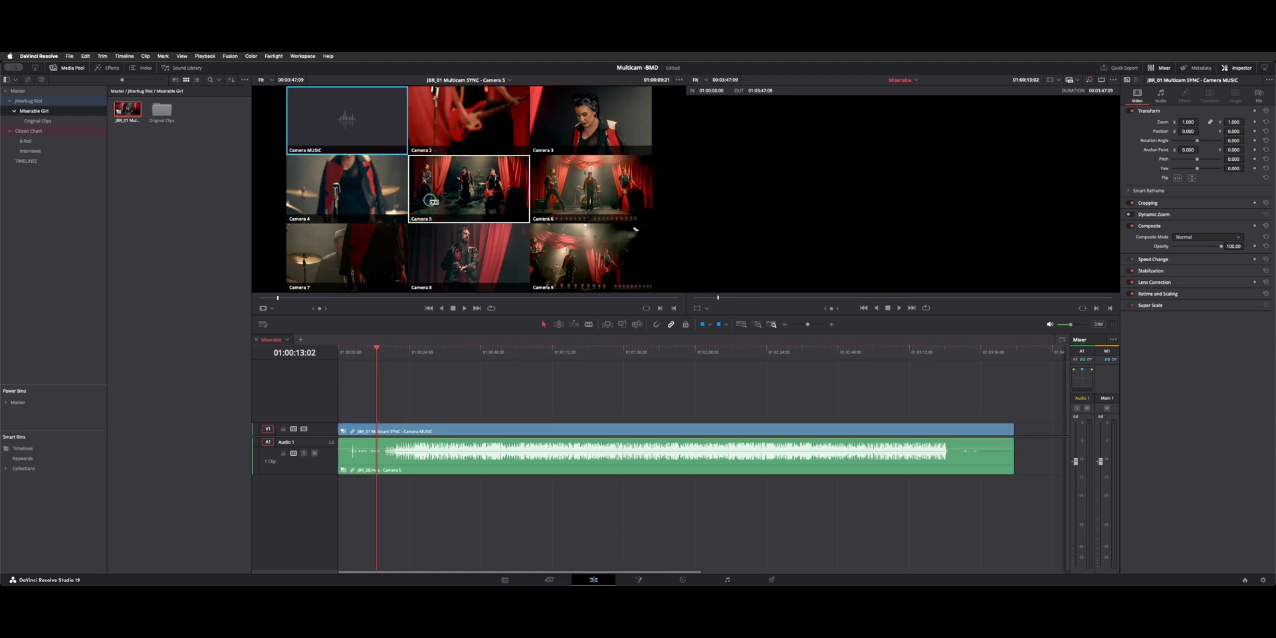
click(458, 193)
key(Delete)
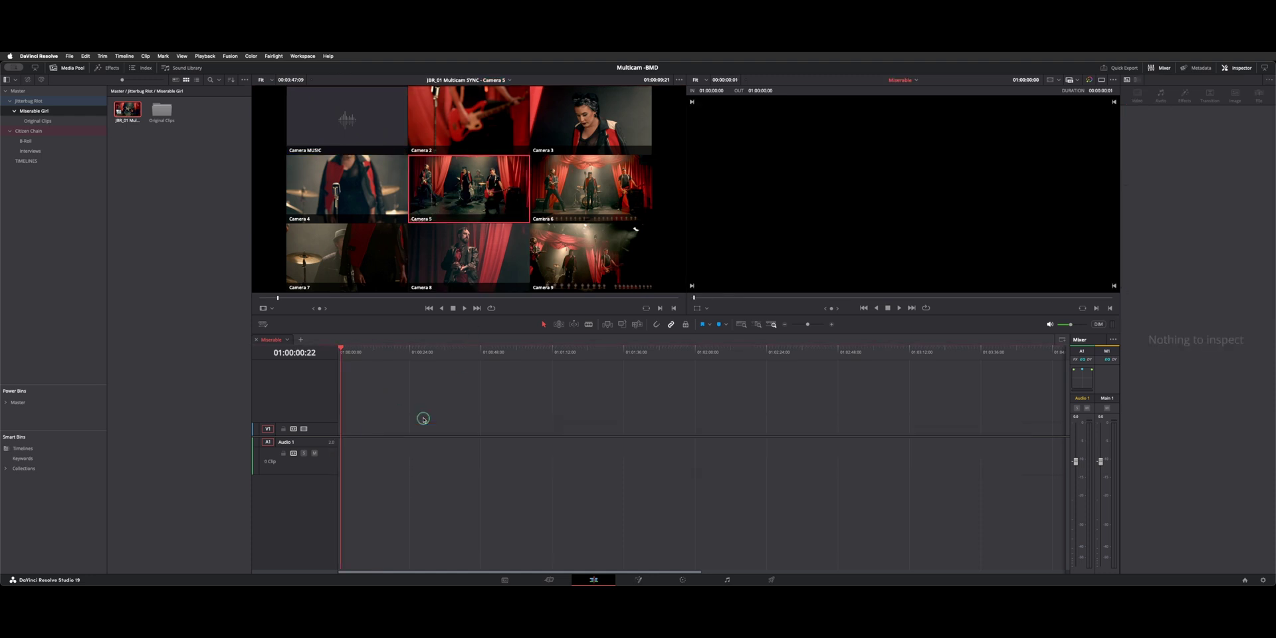
drag(469, 189, 340, 425)
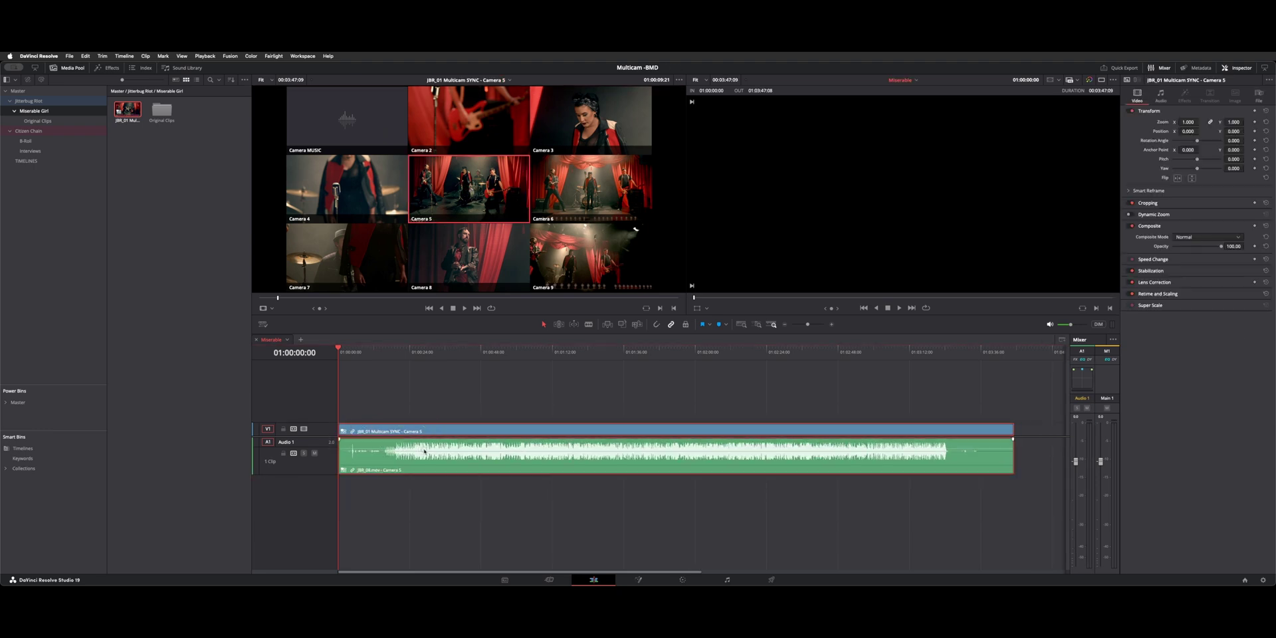
Show the timeline's camera angles as a grid and scrub through the song
click(384, 348)
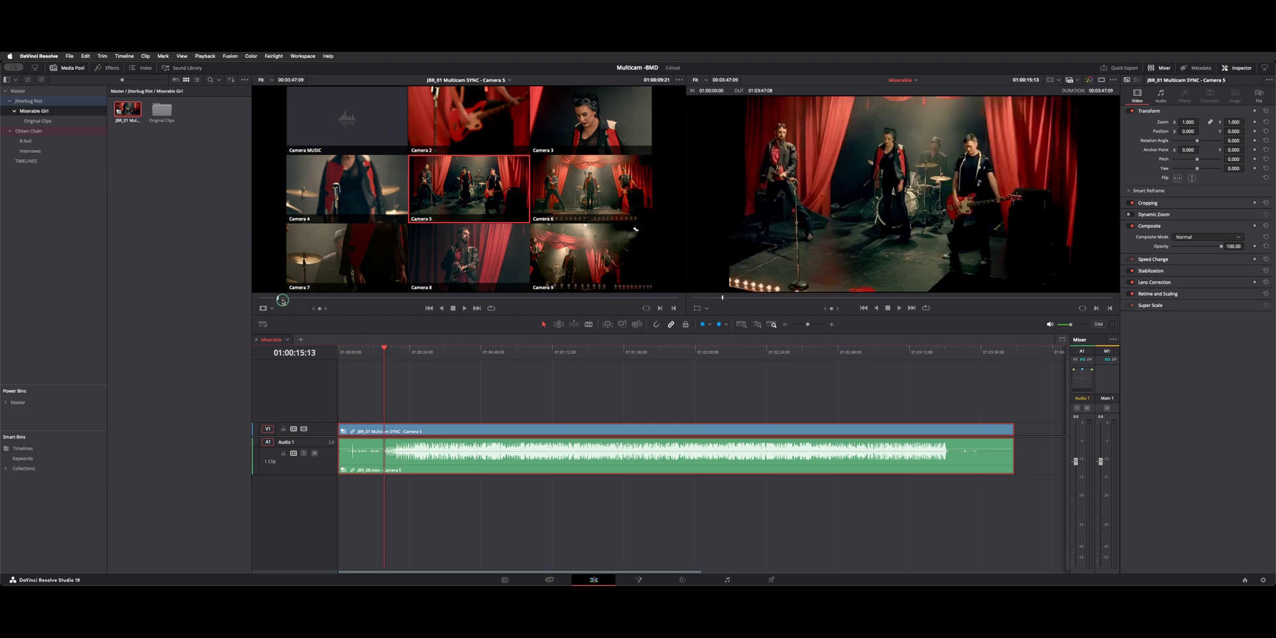
click(272, 303)
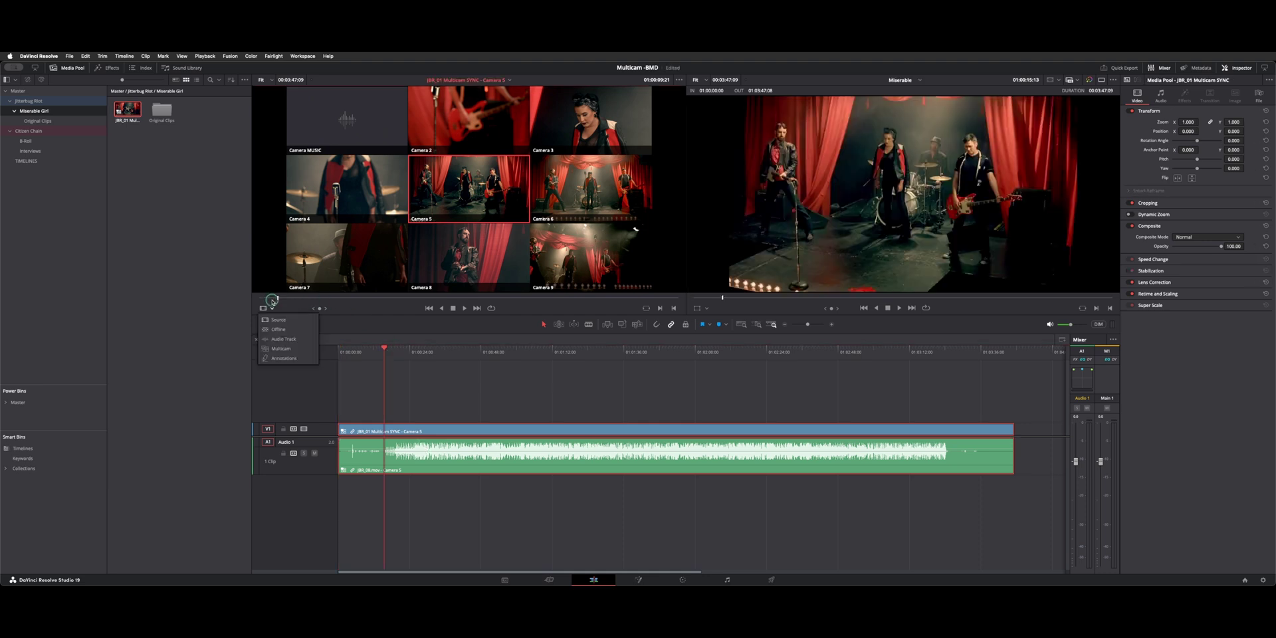
click(289, 353)
drag(429, 351, 599, 445)
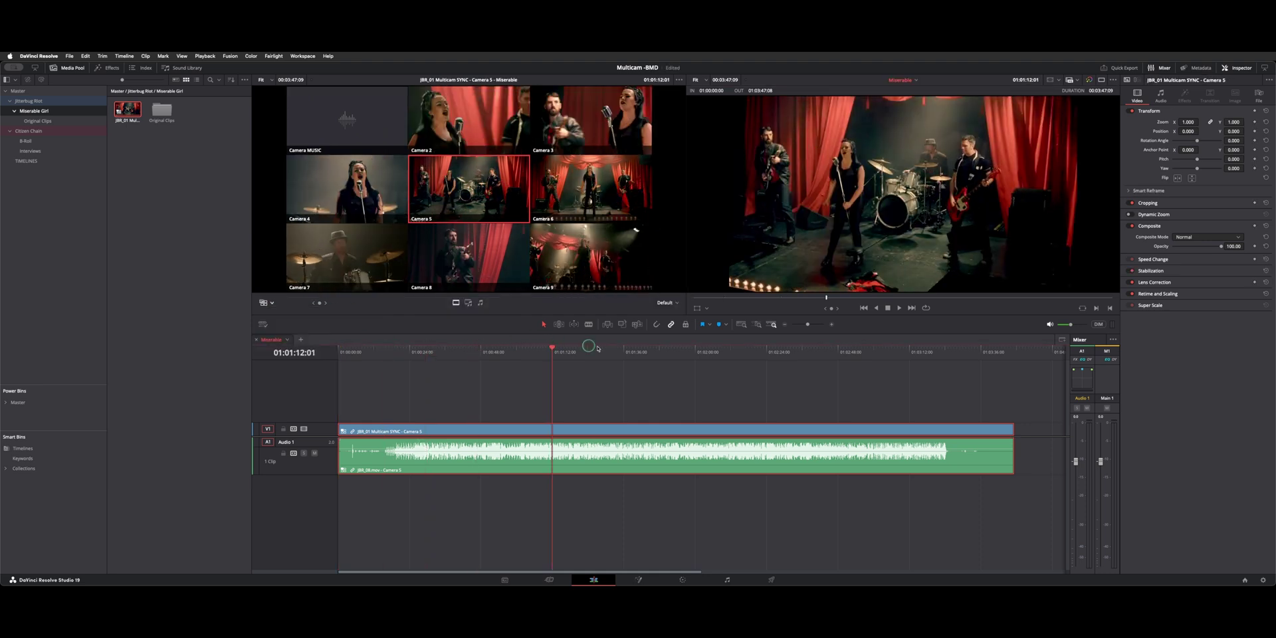
click(450, 342)
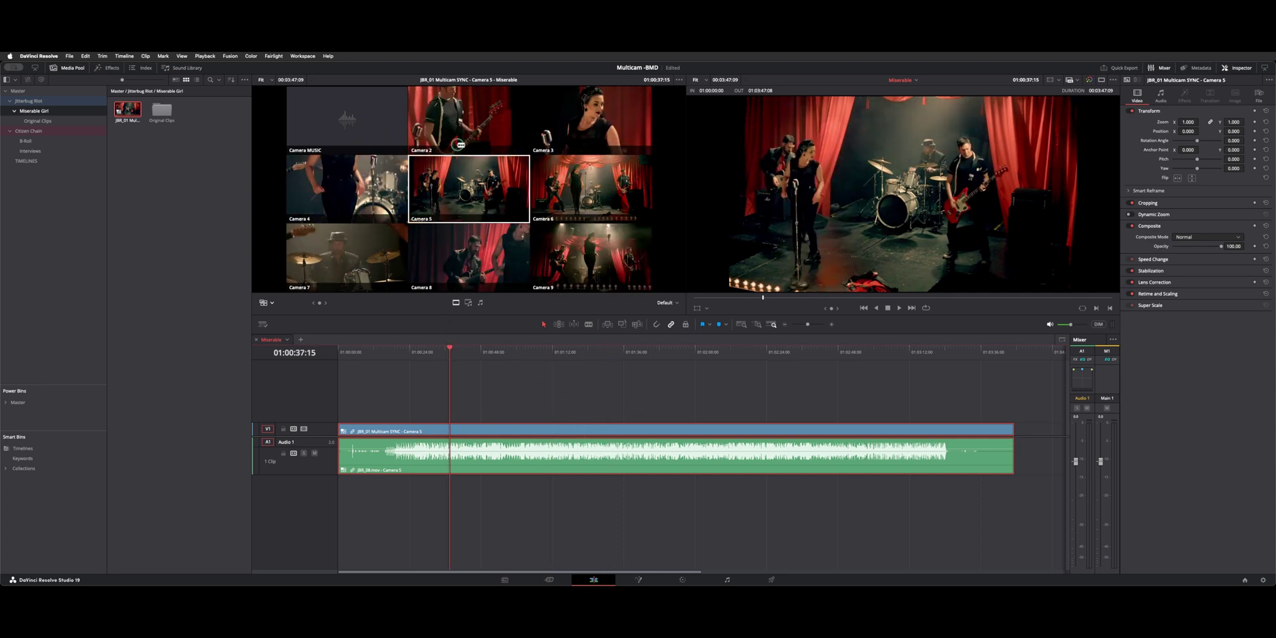
click(491, 343)
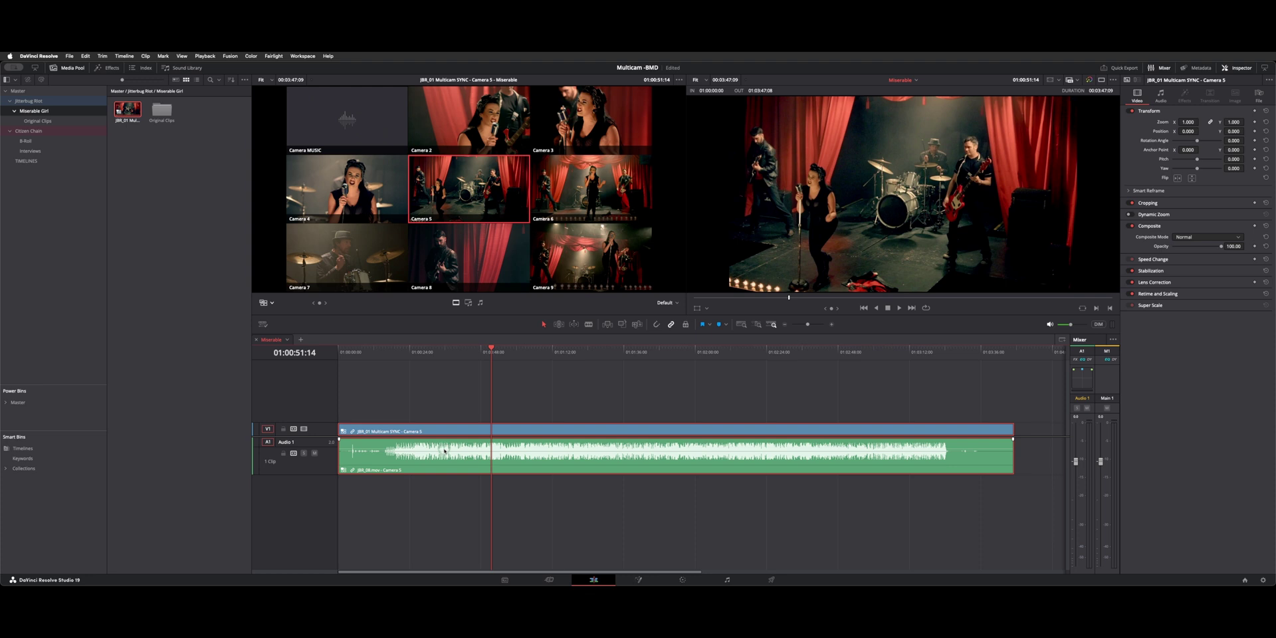
Switch the A1 audio to the Camera MUSIC angle, lock A1, and set switching to Video Only
alt+click(418, 458)
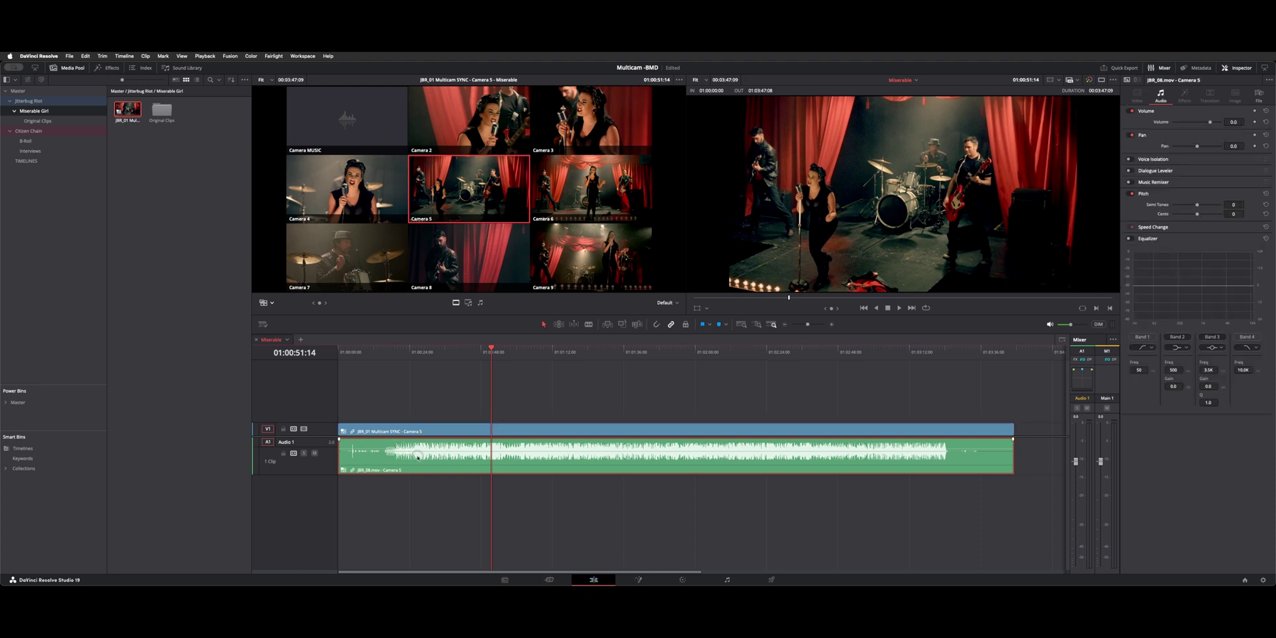
right_click(417, 457)
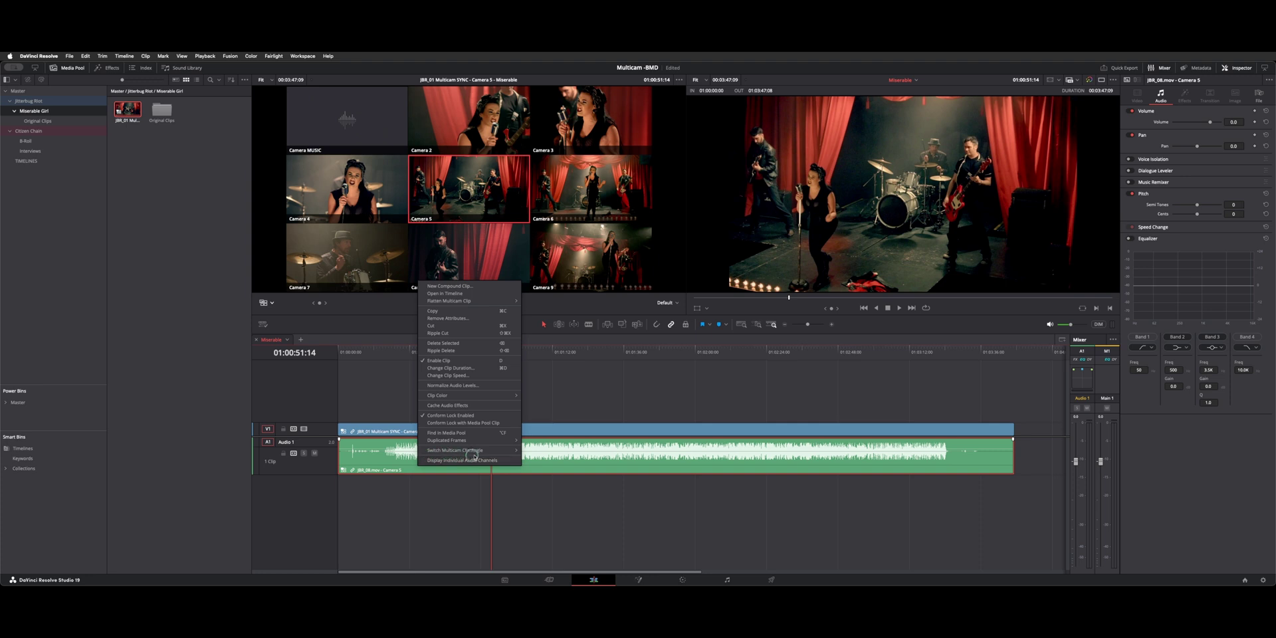
mouse_move(456, 449)
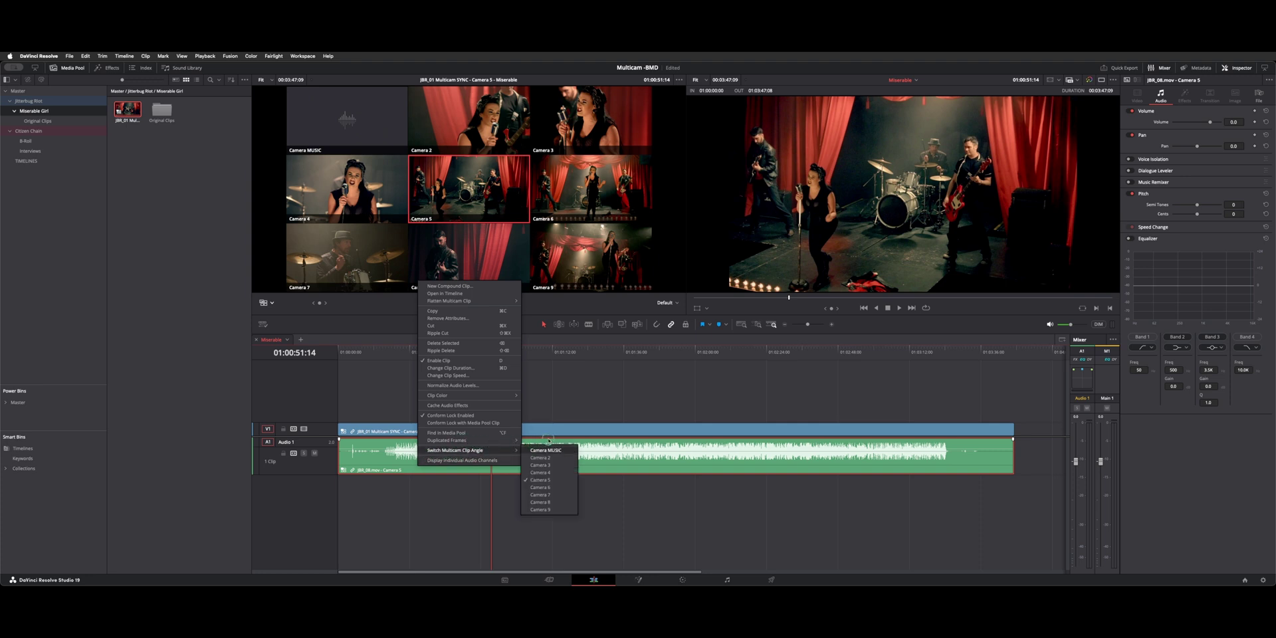
click(553, 440)
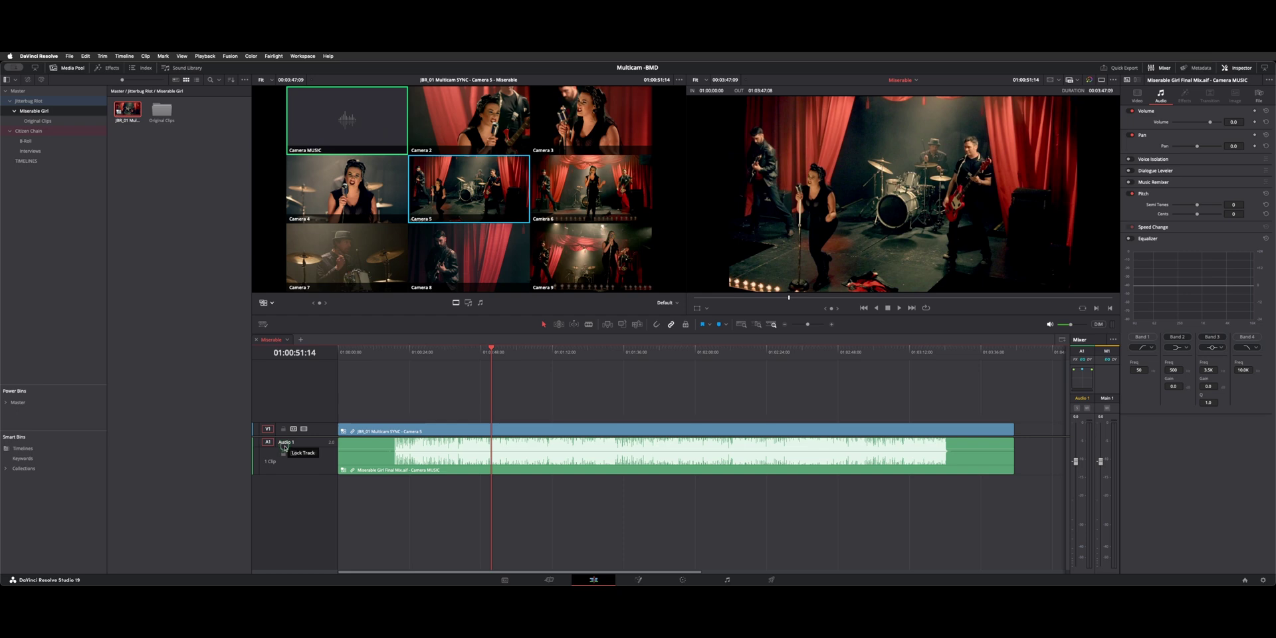
click(284, 451)
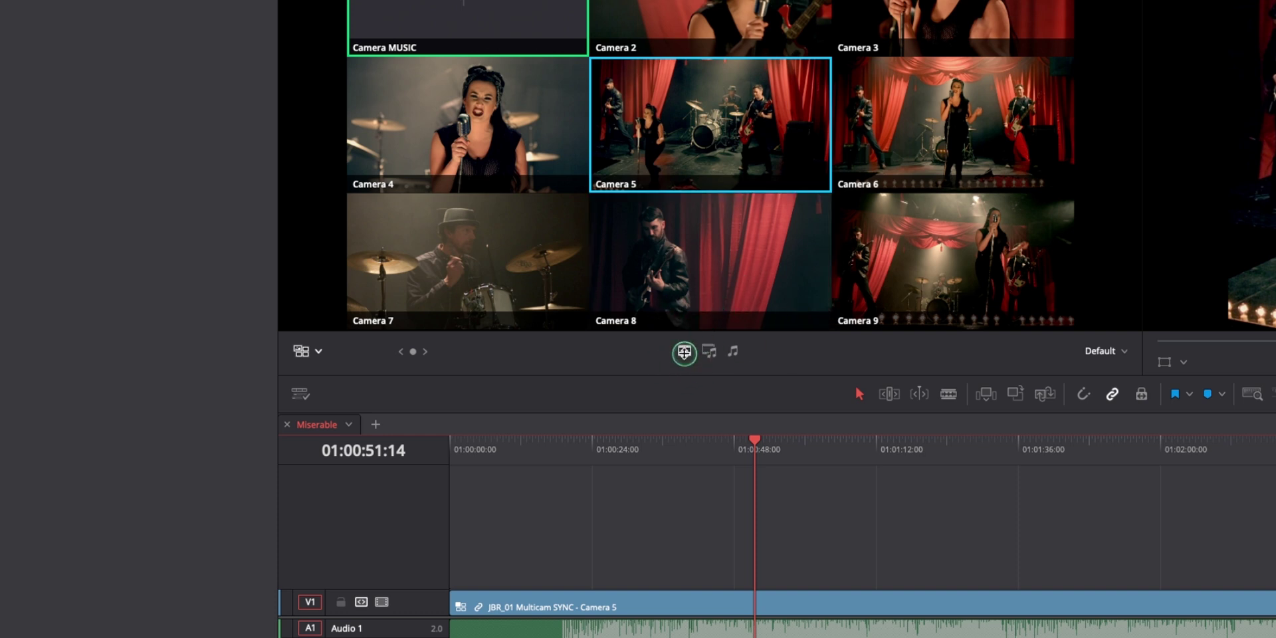
click(684, 352)
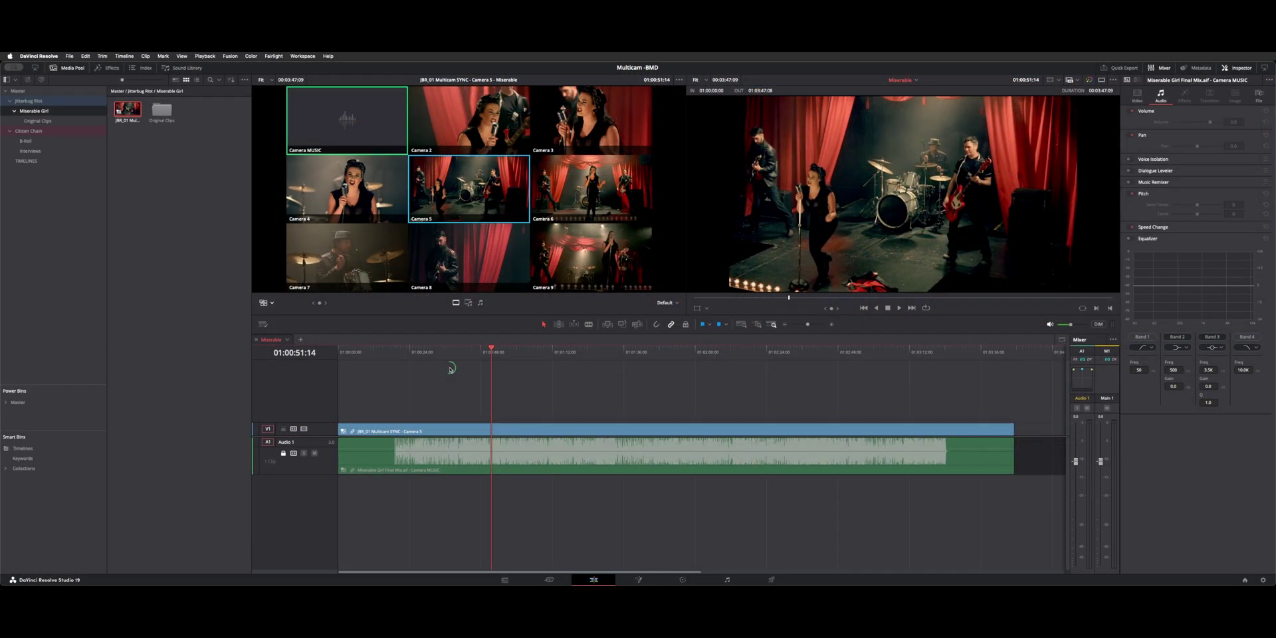
click(394, 342)
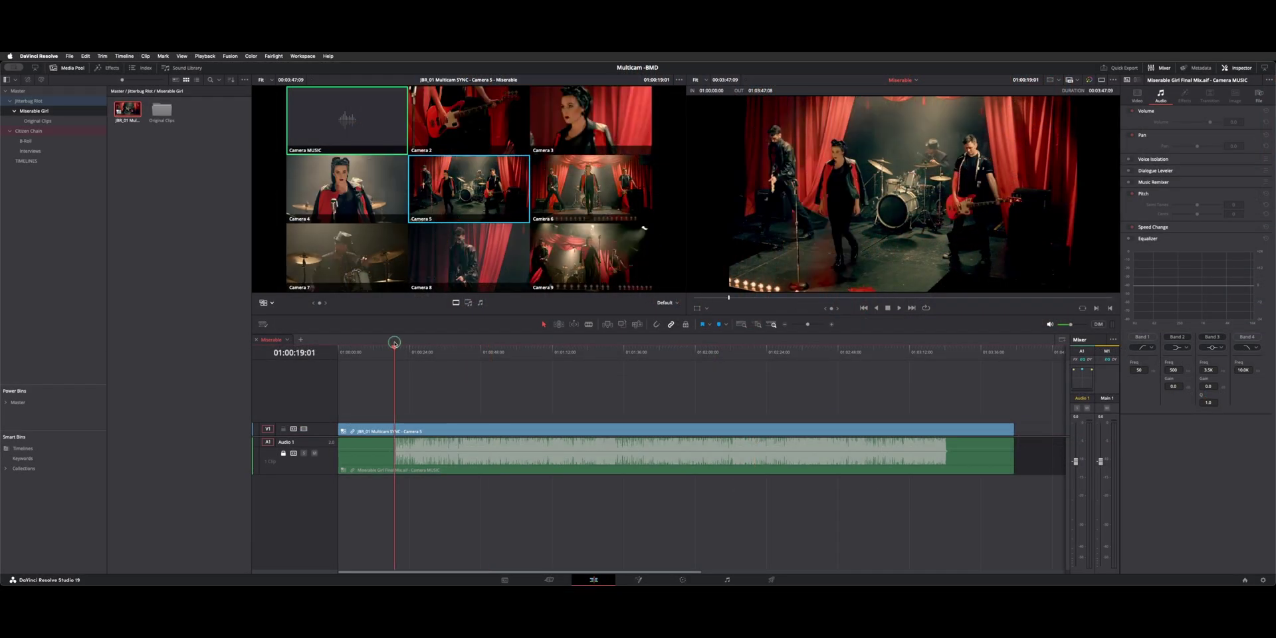
drag(393, 343, 387, 346)
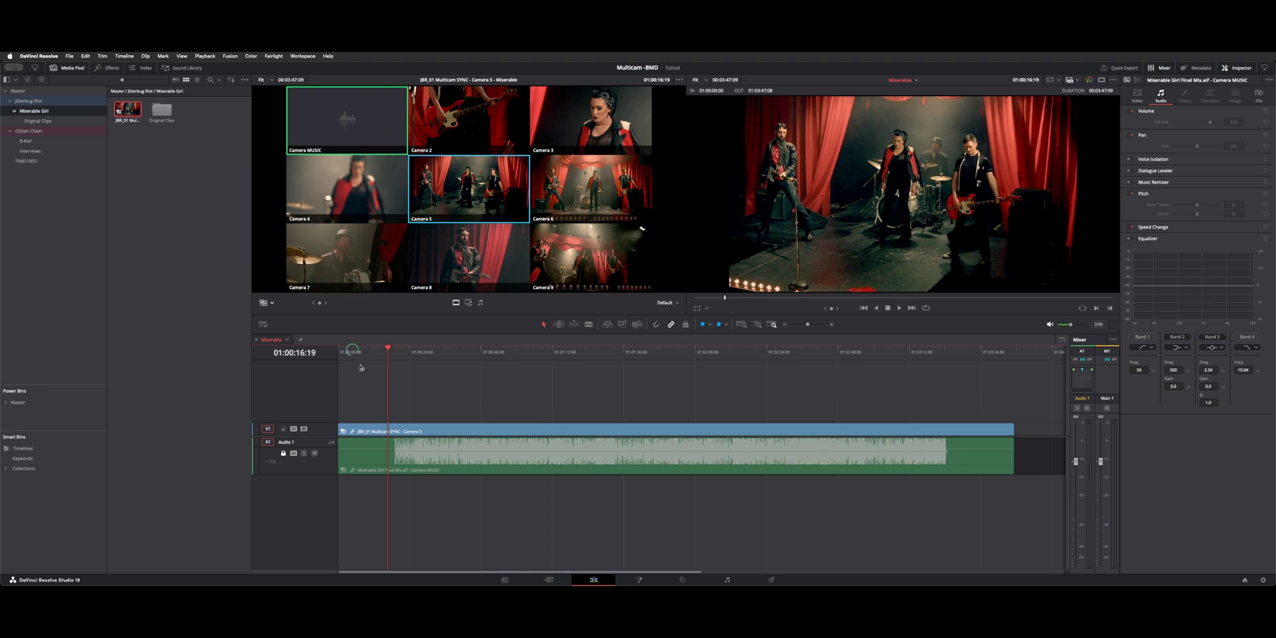
right_click(410, 445)
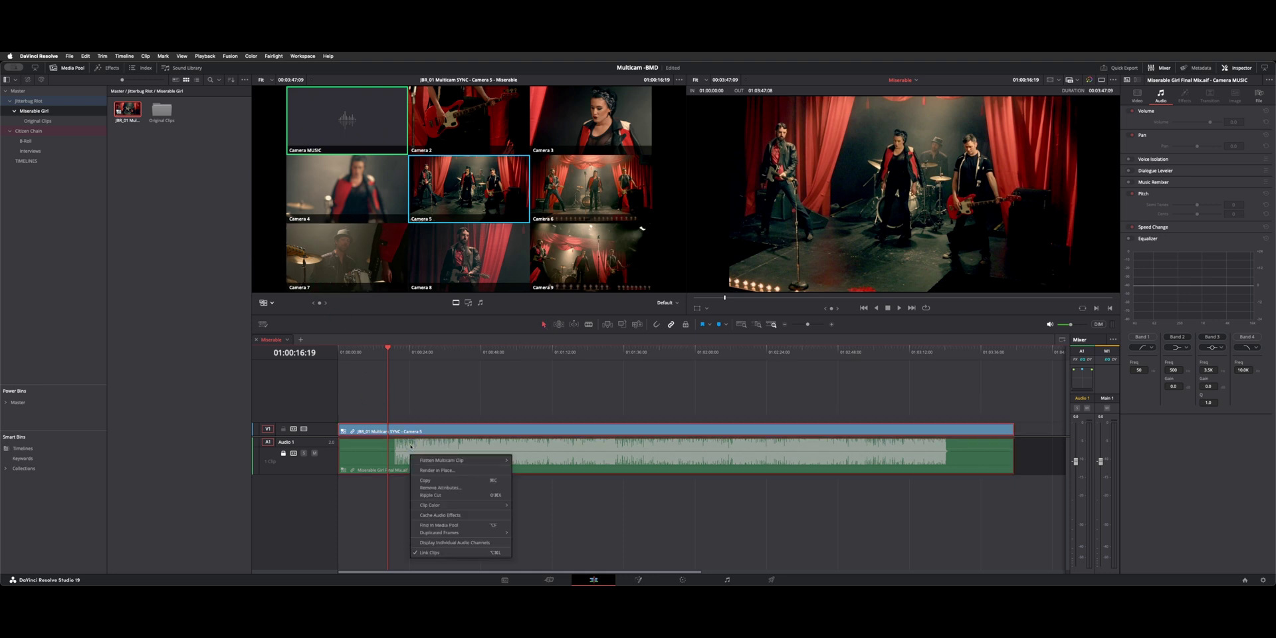
click(399, 398)
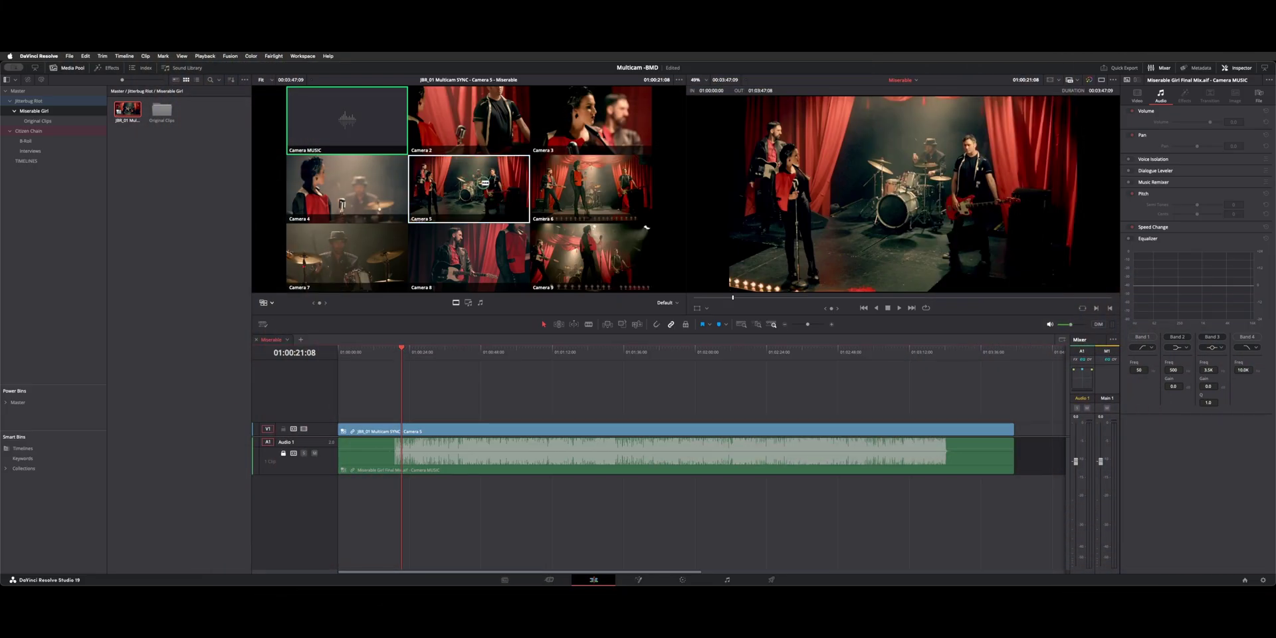
click(400, 340)
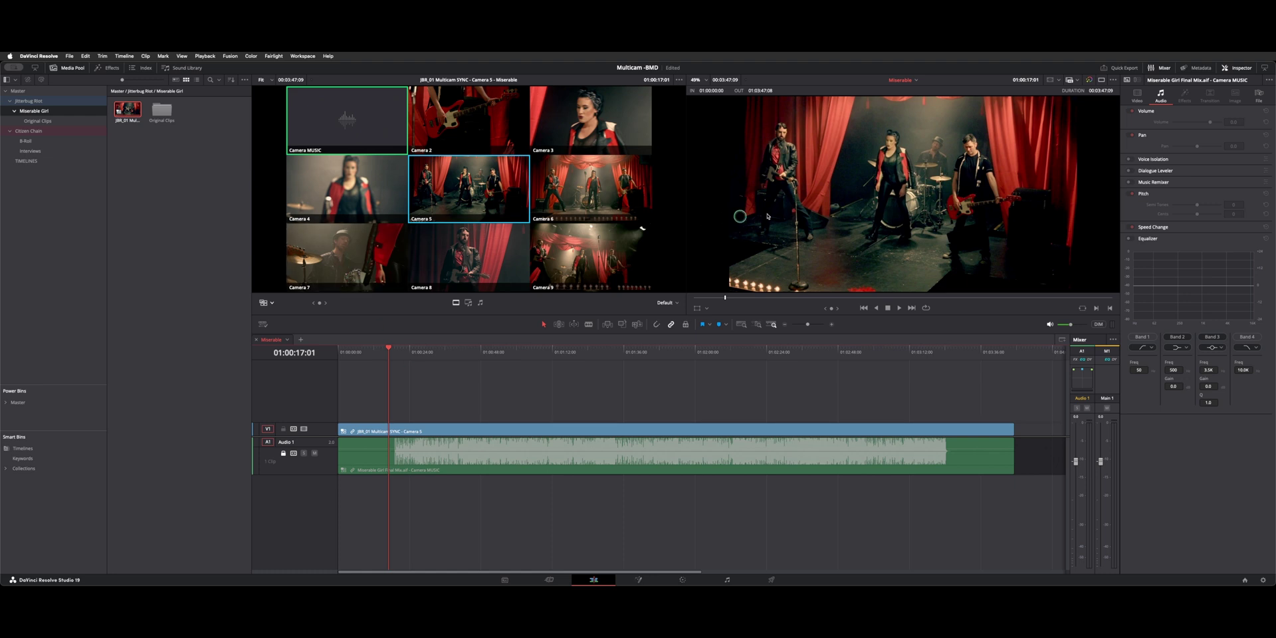
Start playback at 01:00:12:20 and cut live to Camera 7, then back to Camera 5
key(ctrl+equal)
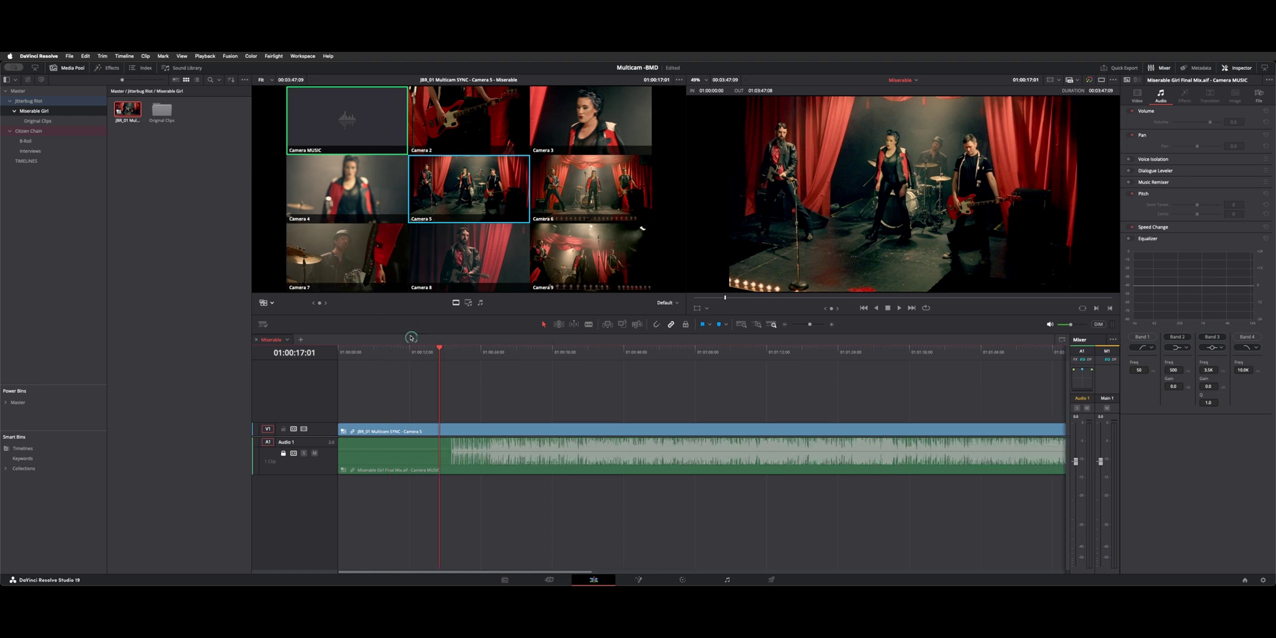
click(413, 341)
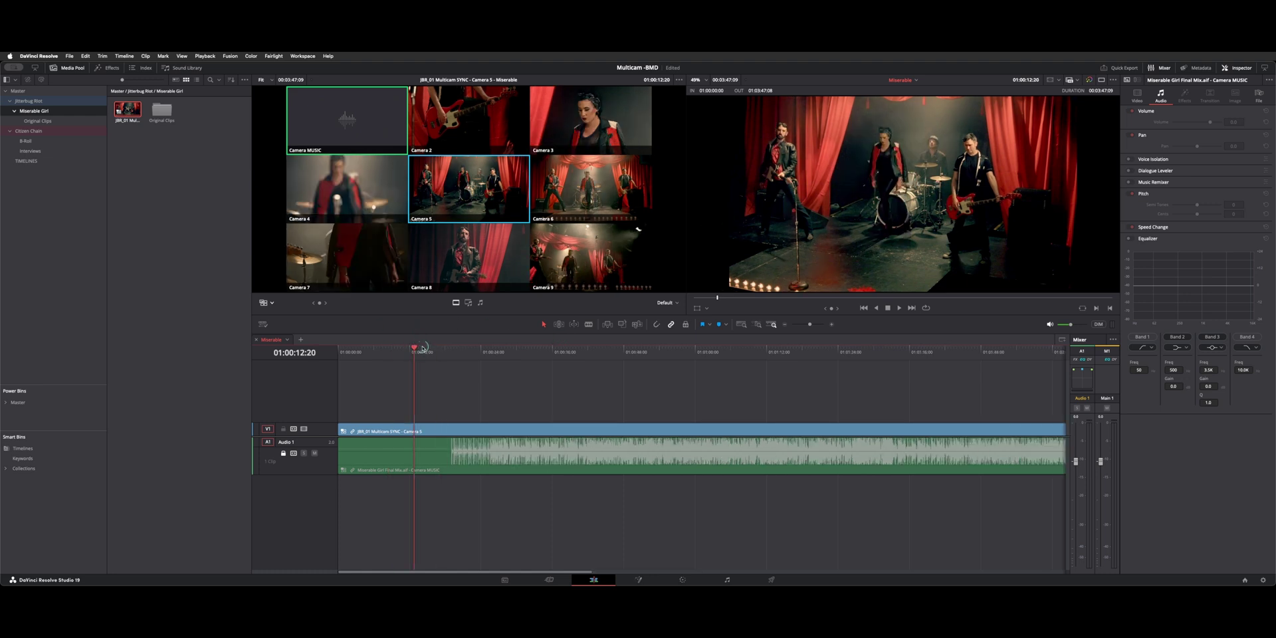
key(space)
click(325, 243)
click(484, 172)
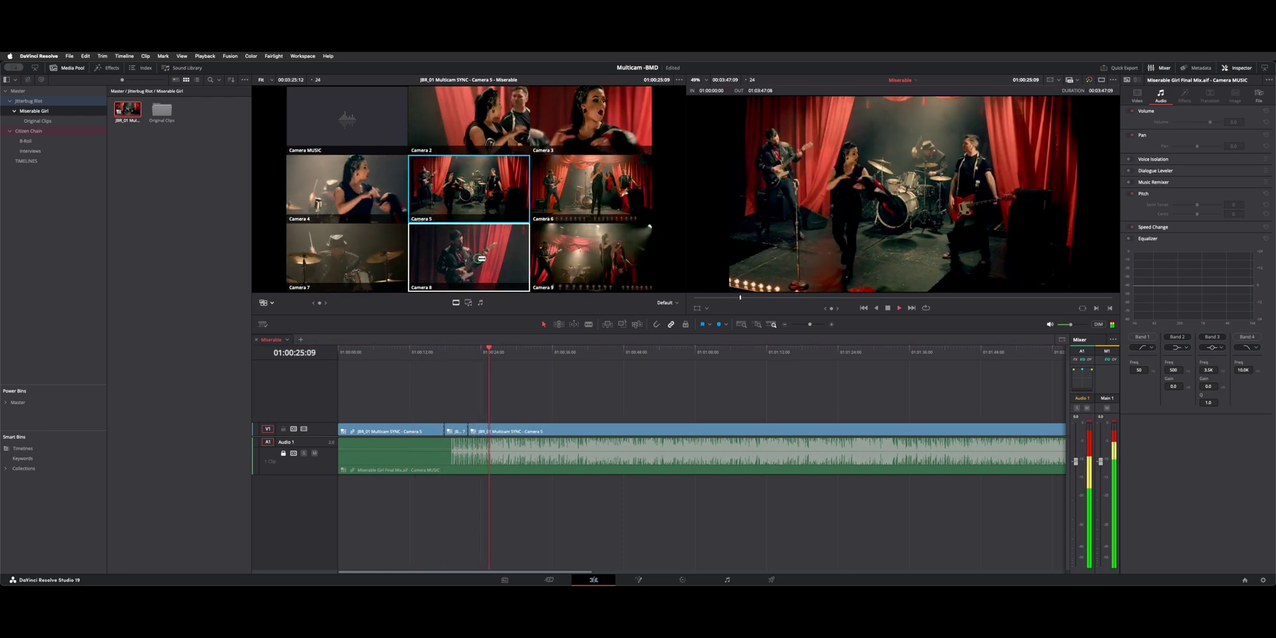
Cut live through Cameras 8, 2, 6, 3, 4, 6 and 3, then stop playback
click(482, 258)
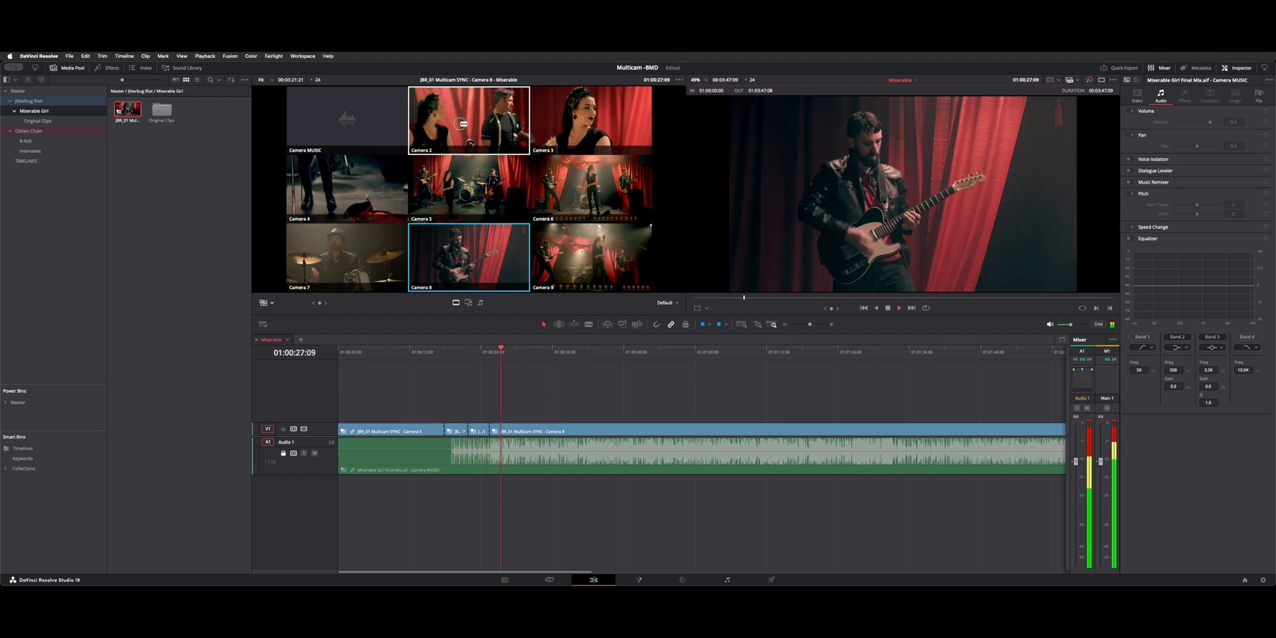
click(464, 114)
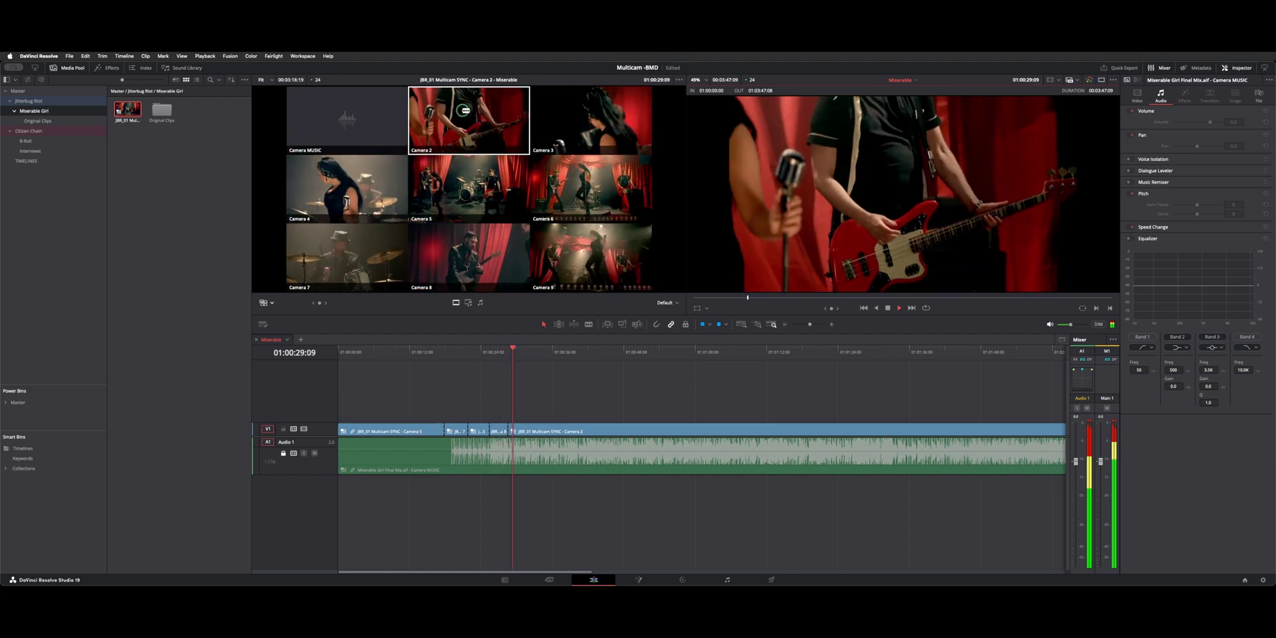
click(635, 210)
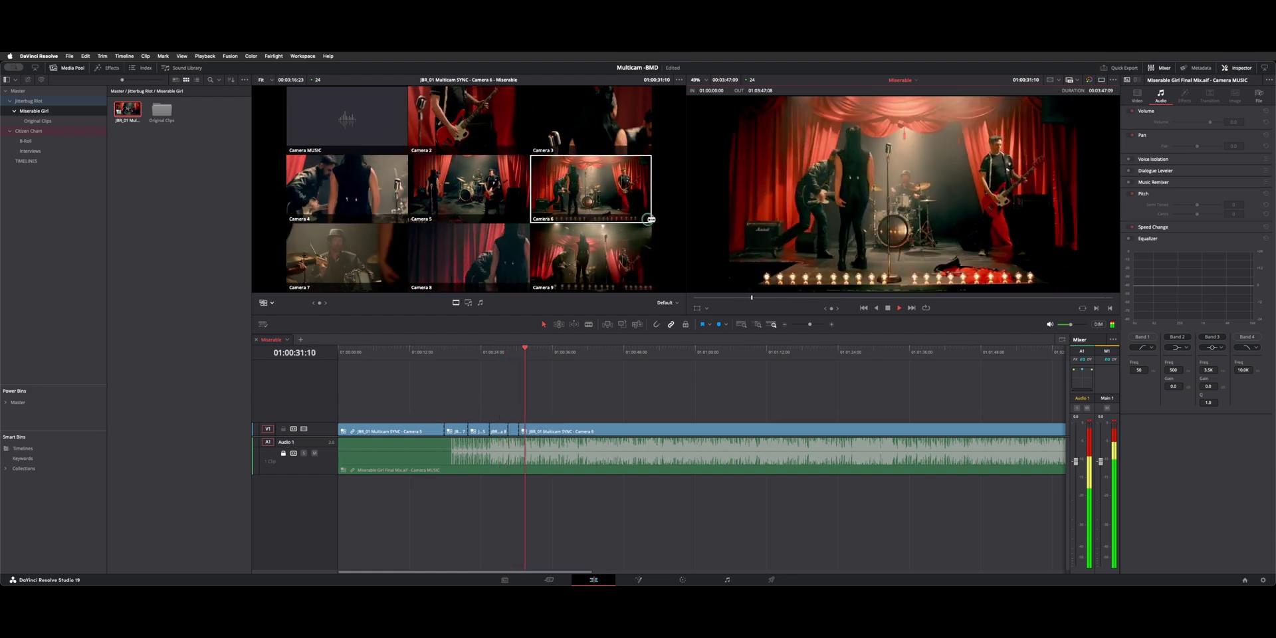
click(621, 108)
click(385, 174)
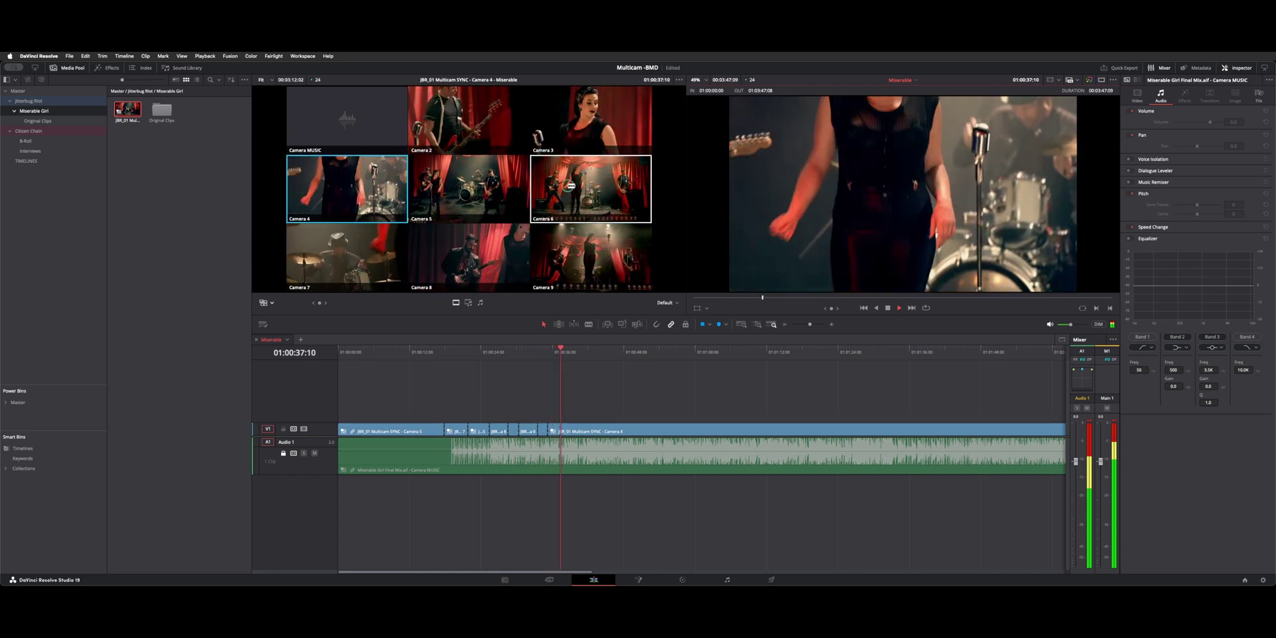
click(570, 179)
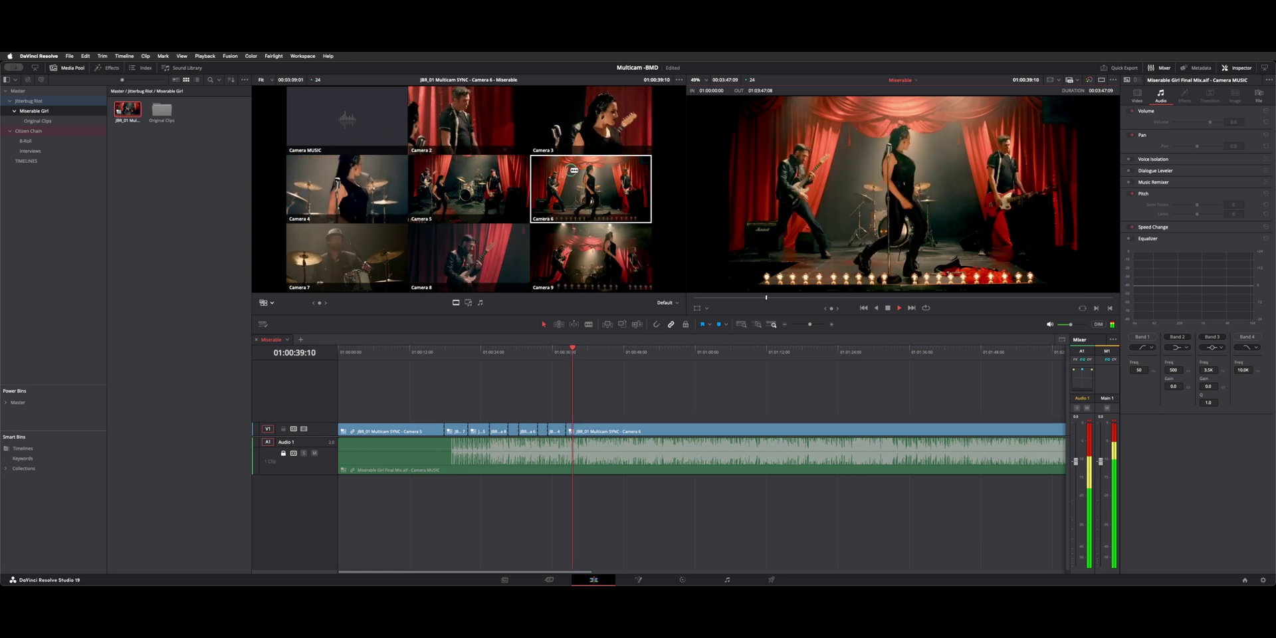
click(606, 103)
key(space)
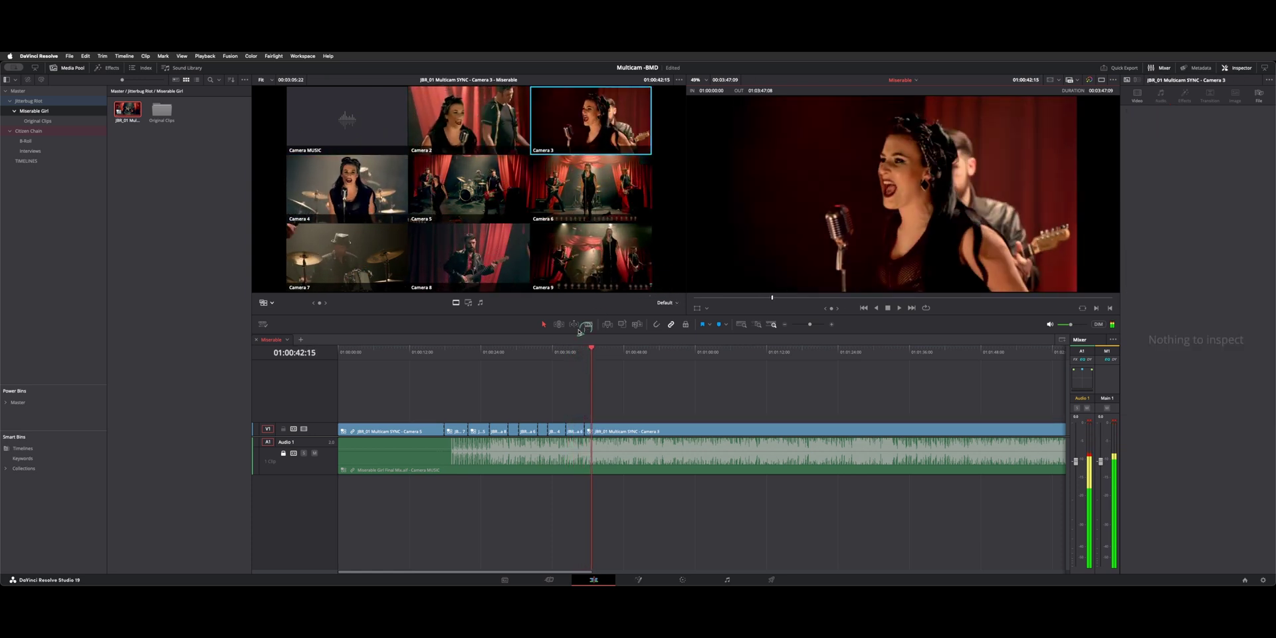
click(445, 343)
key(ctrl+equal)
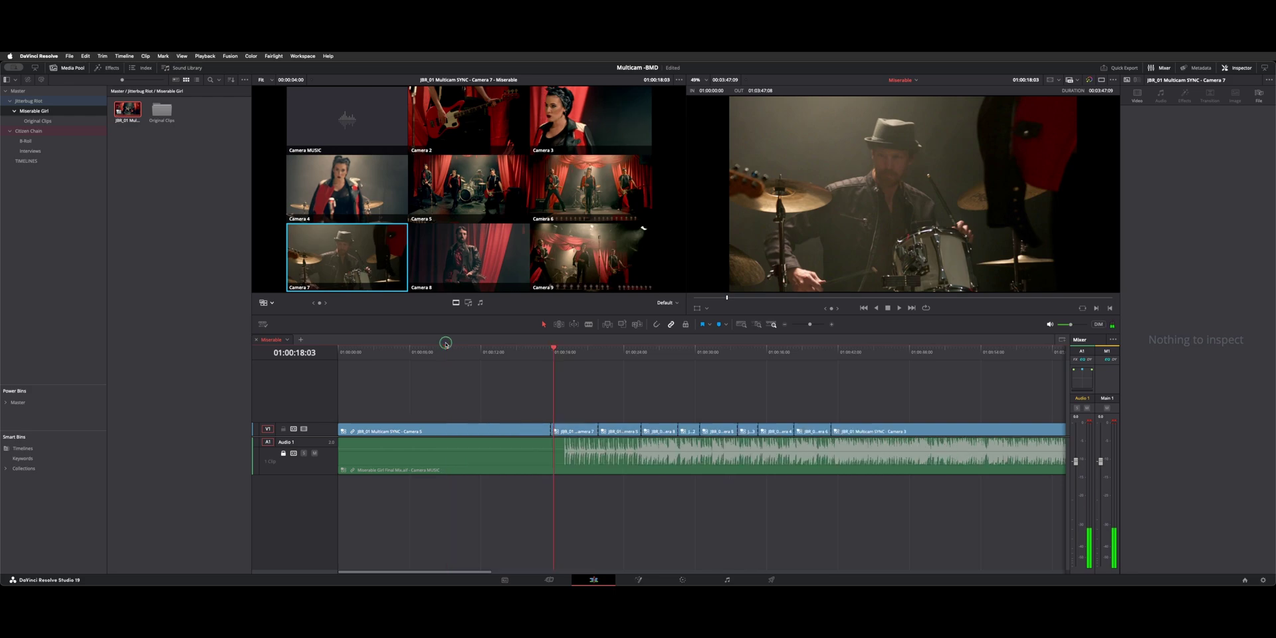
Enable Trim Edit Mode and roll the Camera 5-to-Camera 7 cut near 01:00:18:05
key(ctrl+equal)
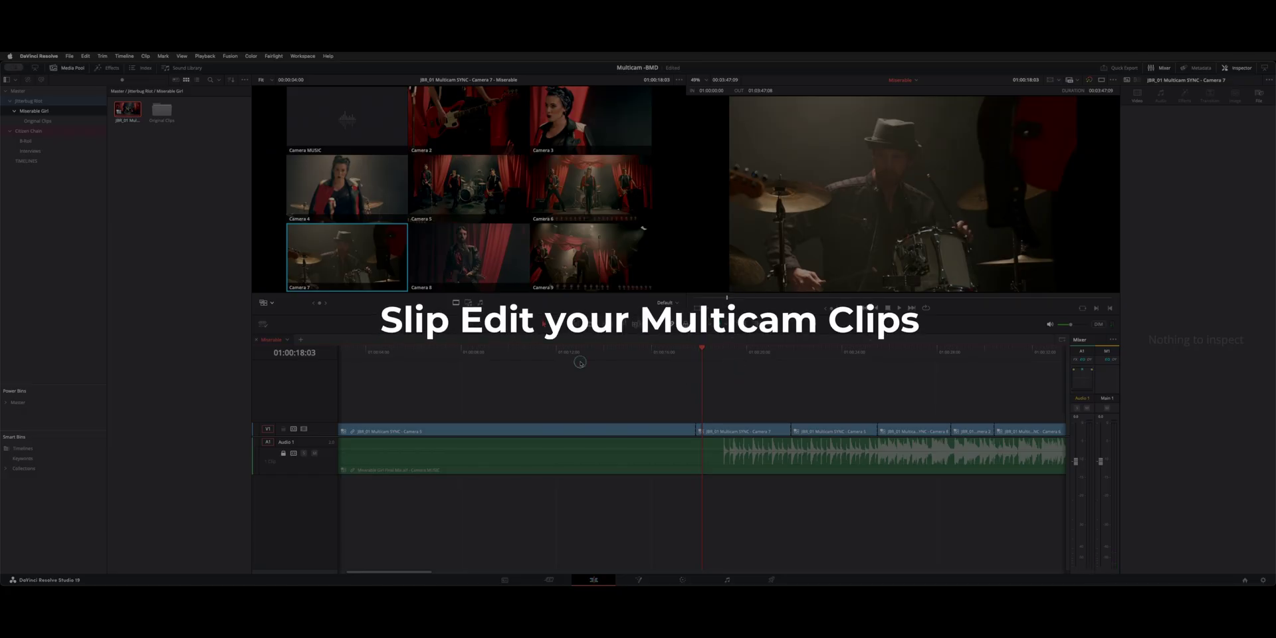
key(Up)
click(577, 325)
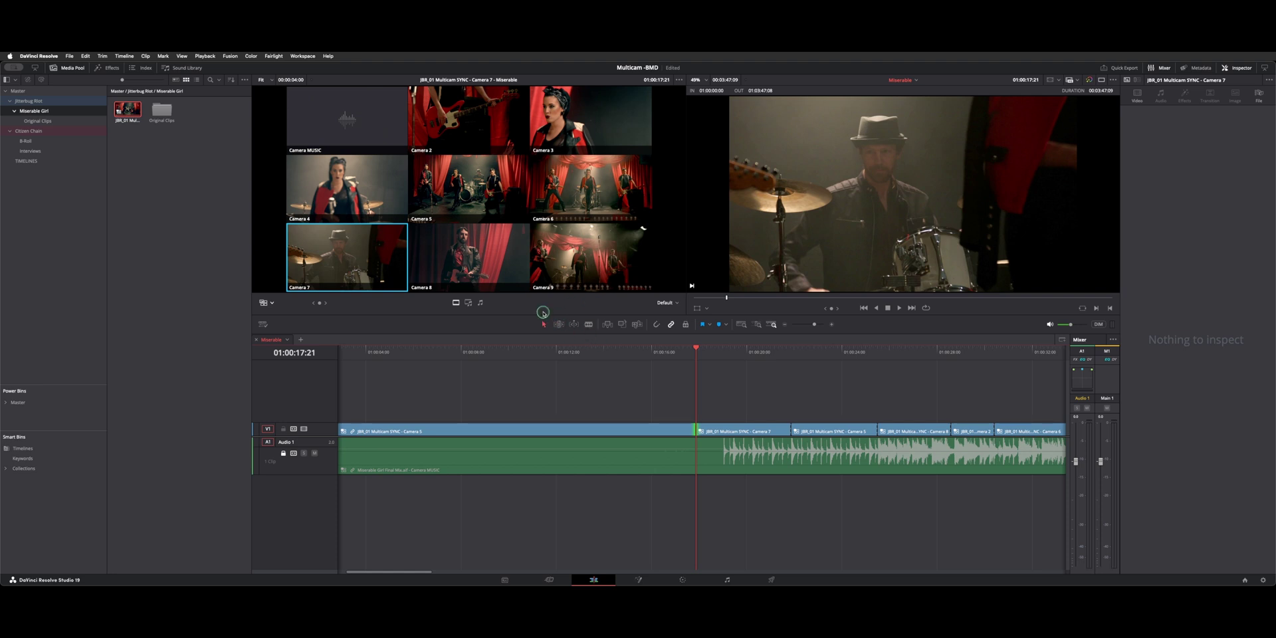
click(693, 387)
drag(701, 350, 703, 338)
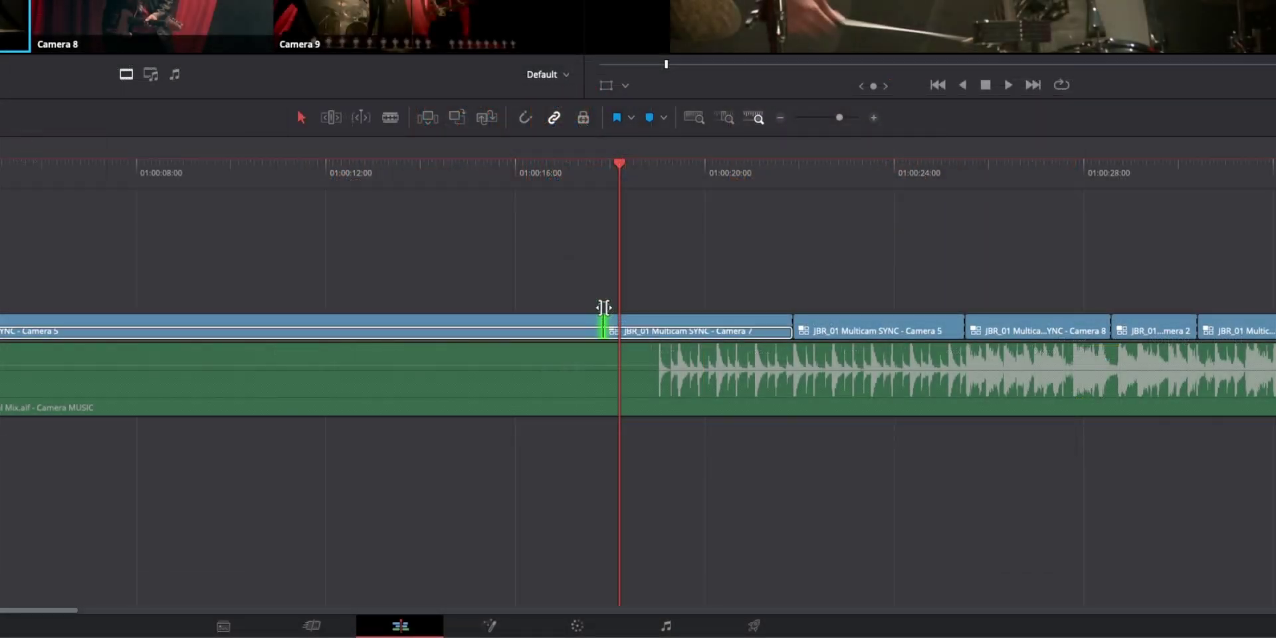
drag(602, 307, 572, 310)
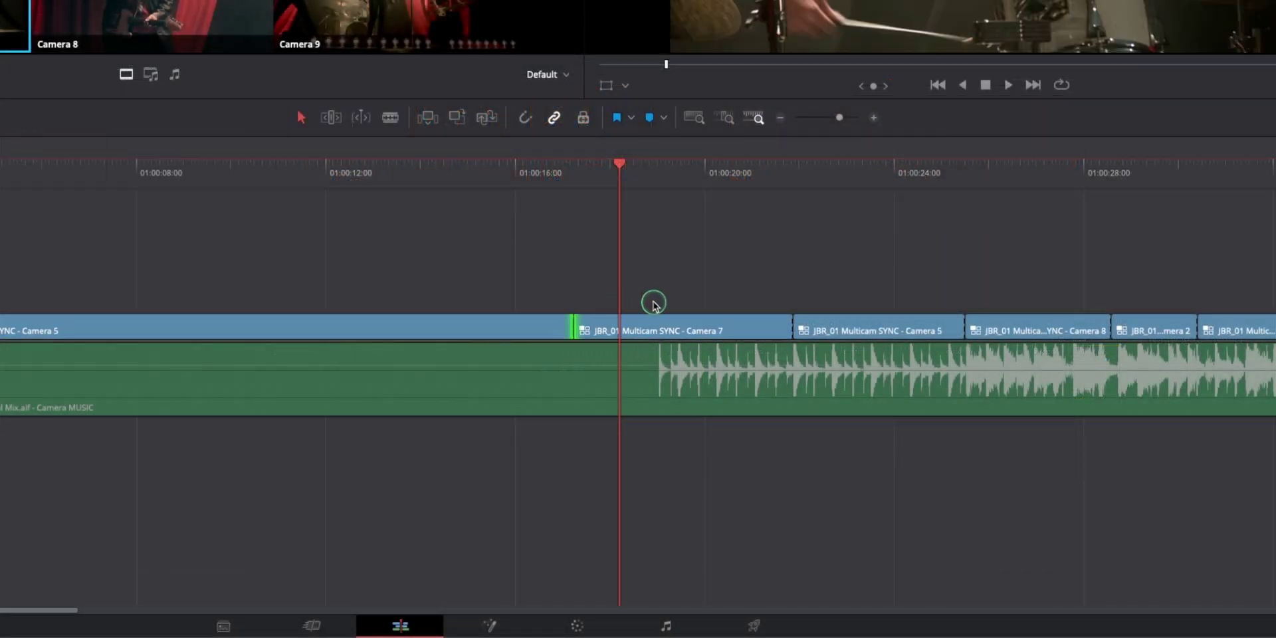
Nudge the Camera 7 cut later to about 01:00:18:16 and play it back
click(630, 145)
mouse_move(629, 145)
mouse_down()
mouse_move(675, 148)
mouse_move(496, 156)
mouse_move(664, 155)
mouse_move(581, 157)
mouse_move(641, 159)
mouse_up()
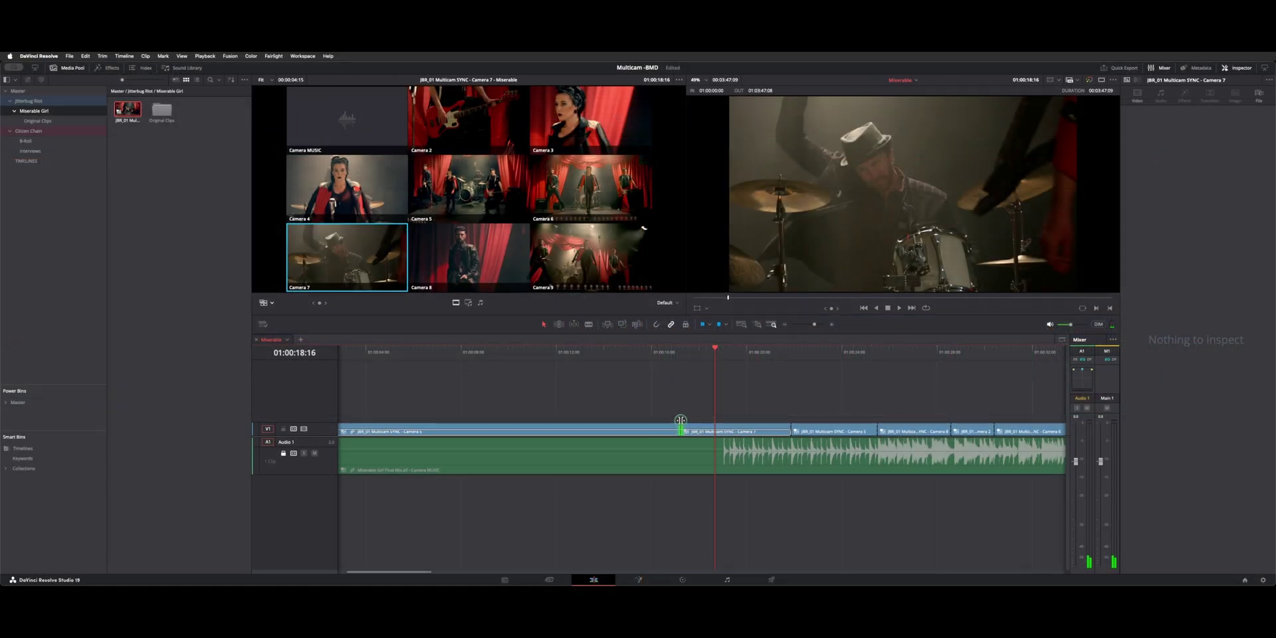
drag(683, 418, 676, 414)
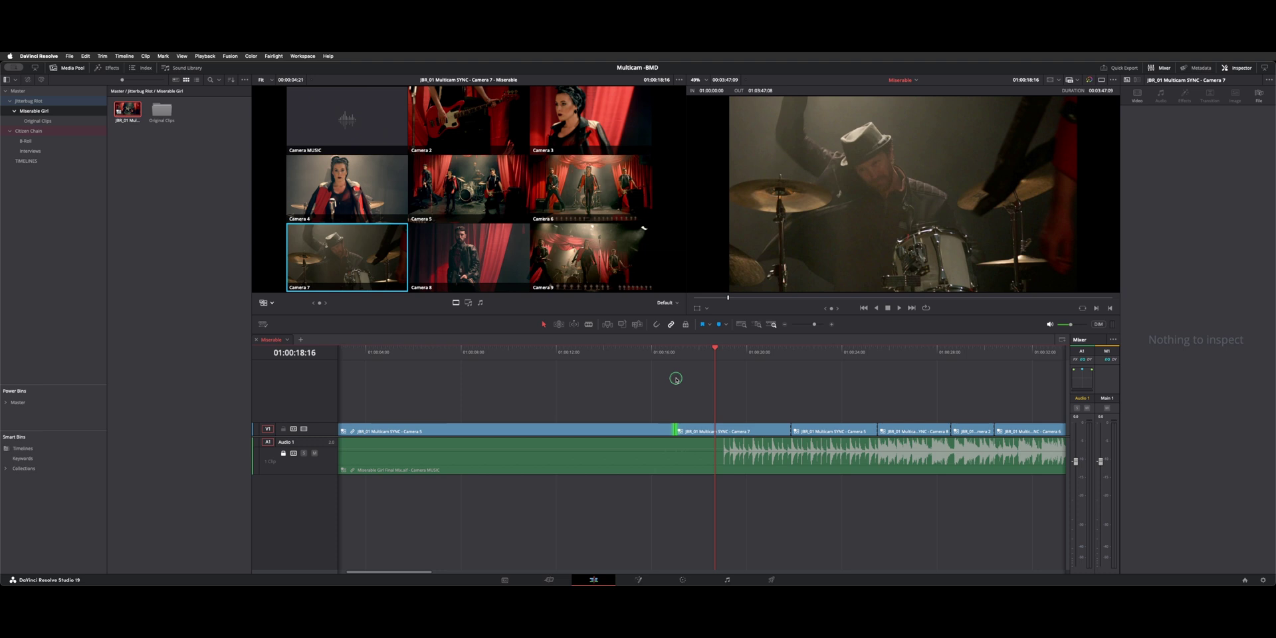
key(shift+period)
key(shift+period)
key(shift+period)
key(shift+period)
key(shift+period)
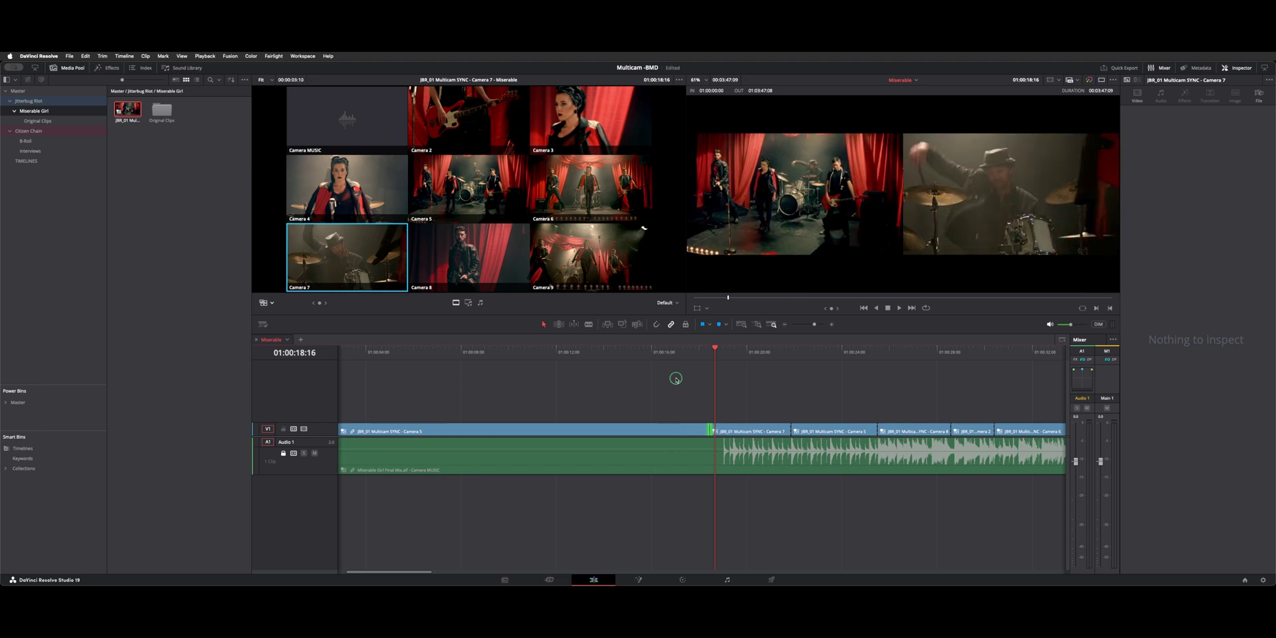
key(shift+period)
key(shift+period)
key(shift+period)
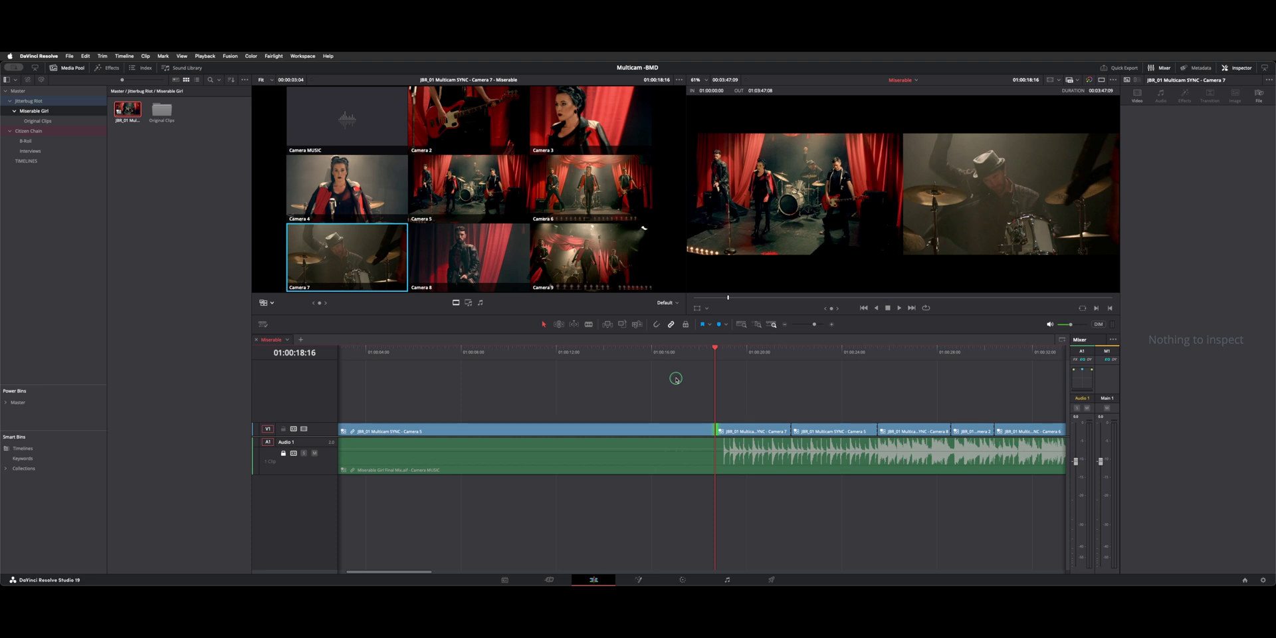
key(space)
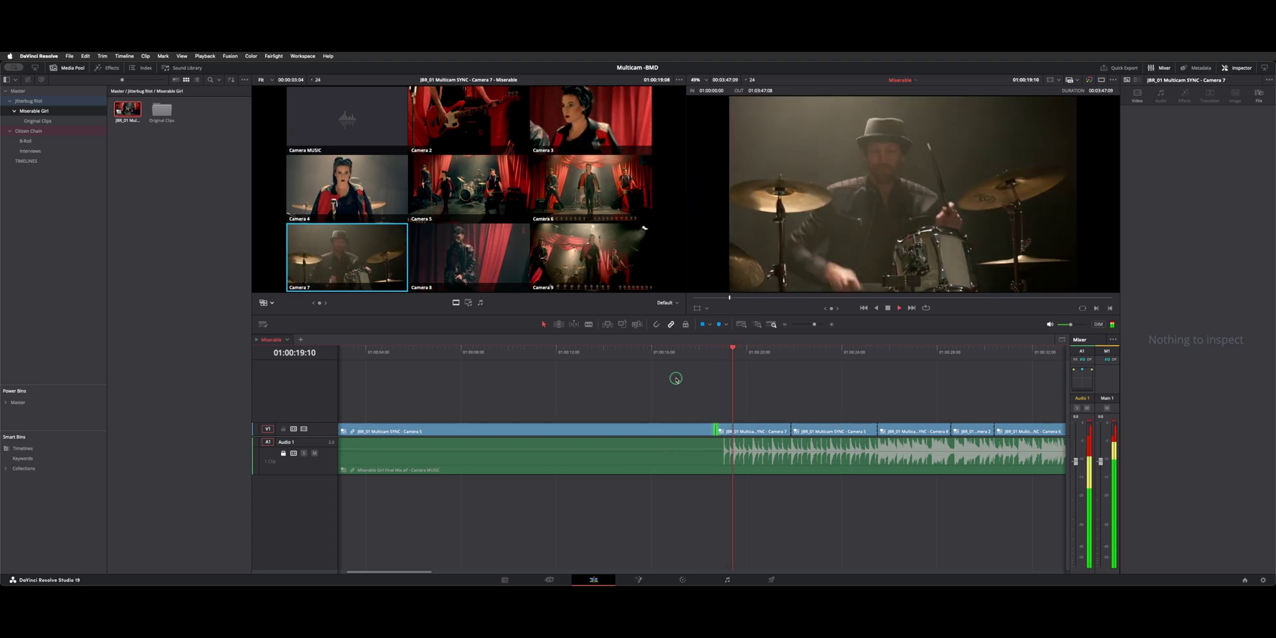
Roll the Camera 7-to-Camera 5 cut earlier and play it back
key(space)
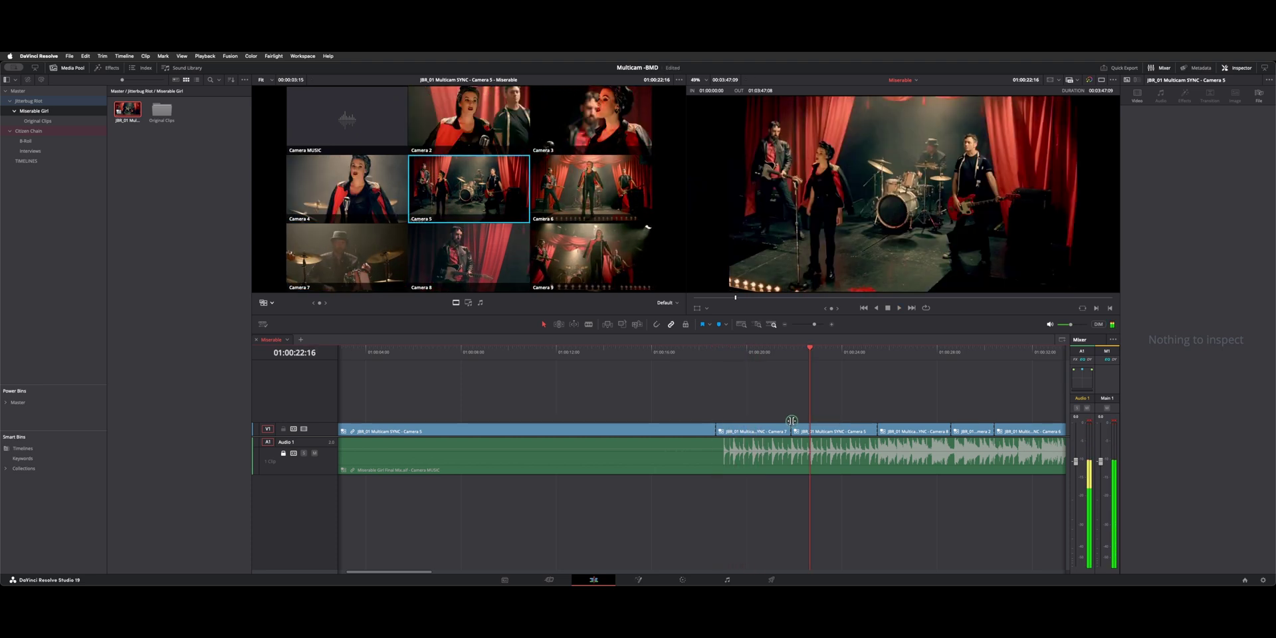
drag(790, 421, 768, 431)
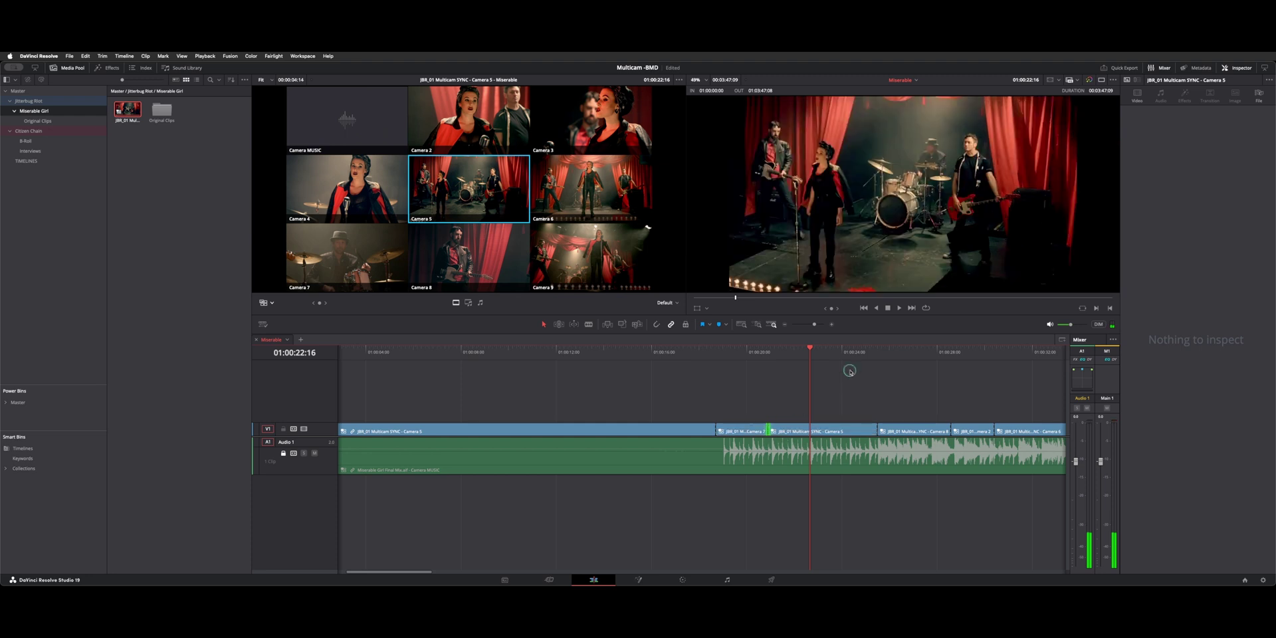
key(space)
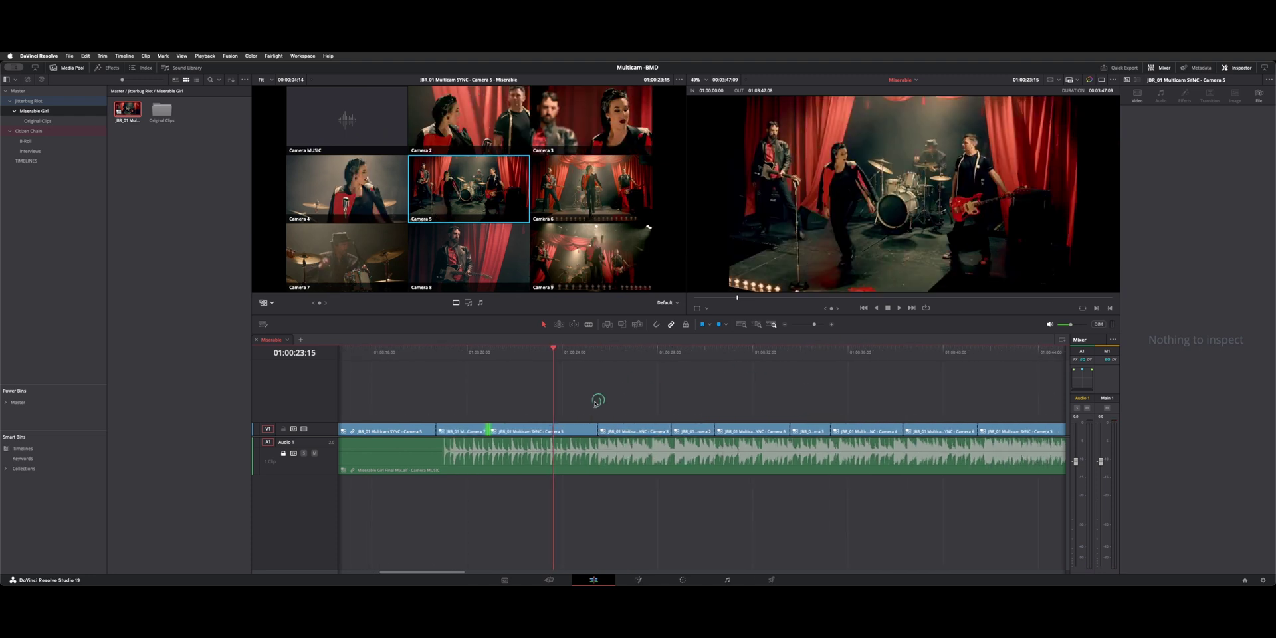
Swap the Camera 5 clip after Camera 7 to the Camera 6 angle and review playback
click(578, 429)
click(545, 346)
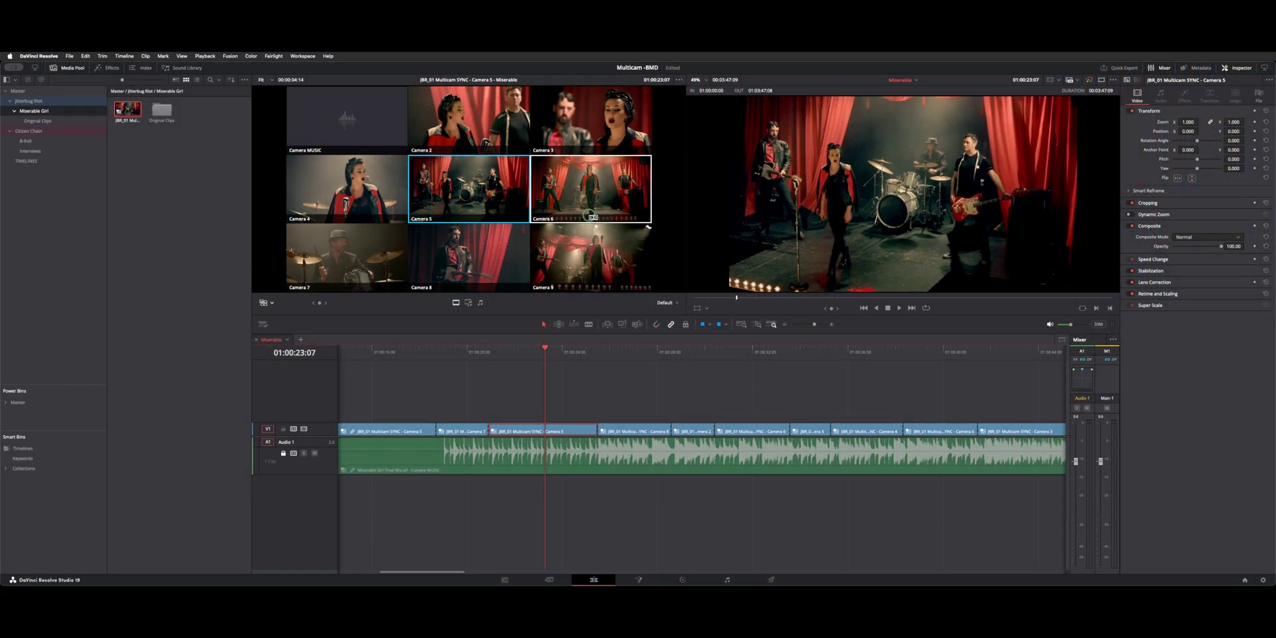
click(587, 186)
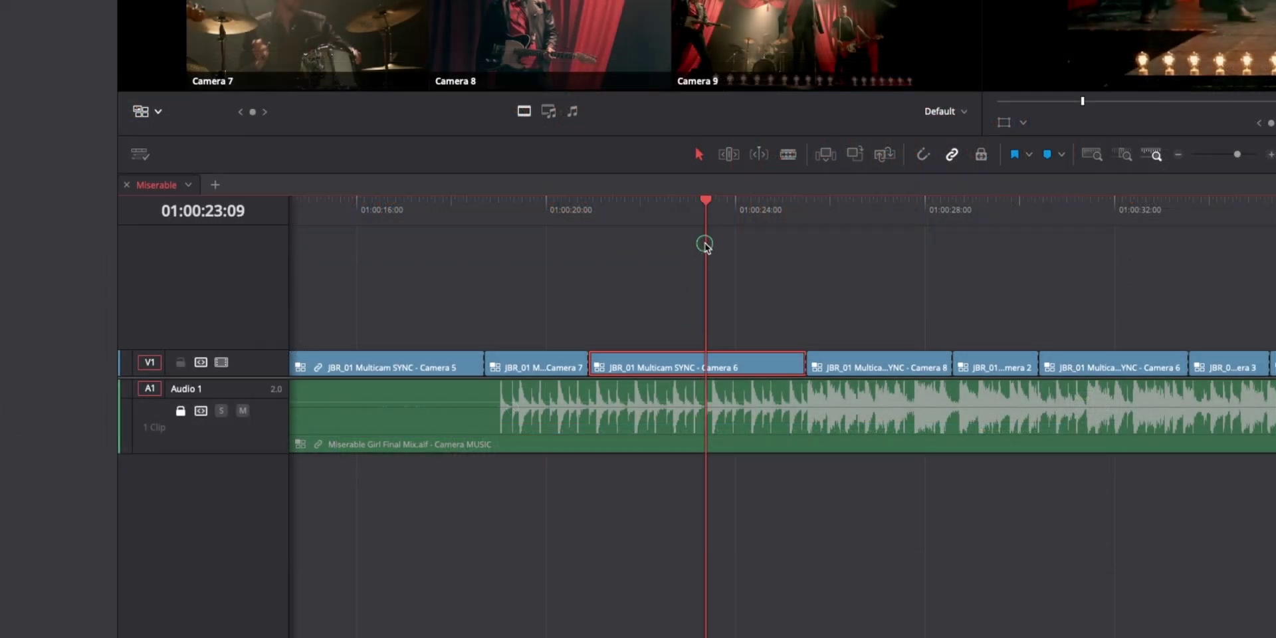
click(545, 362)
click(573, 192)
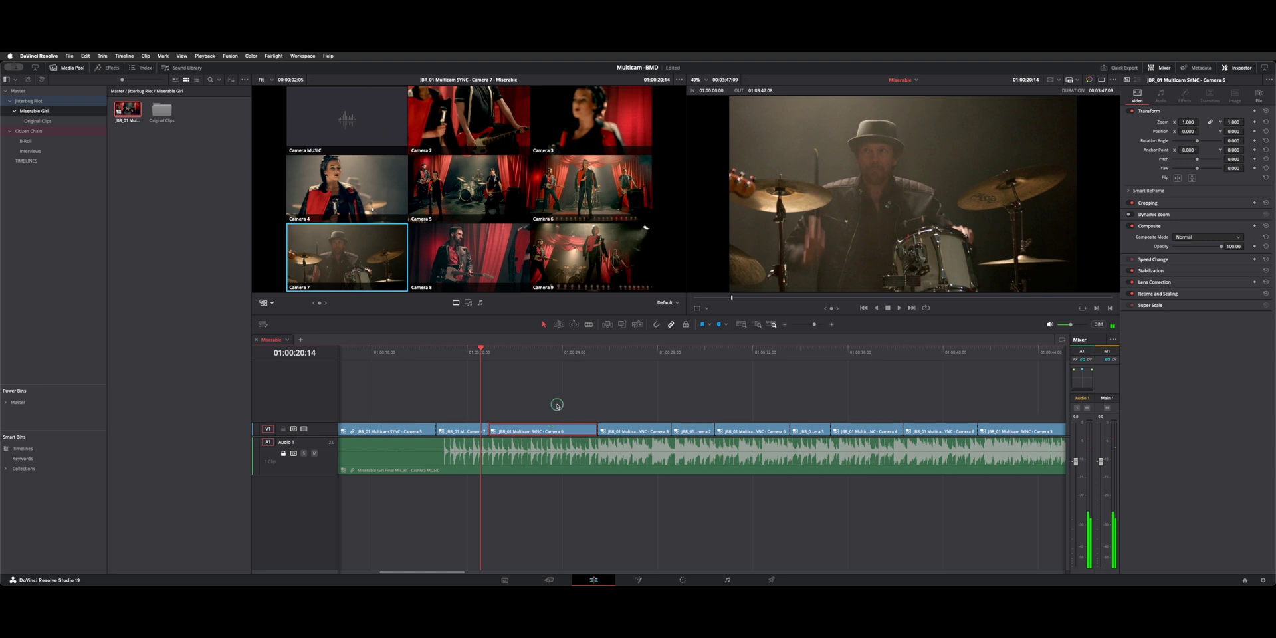
key(space)
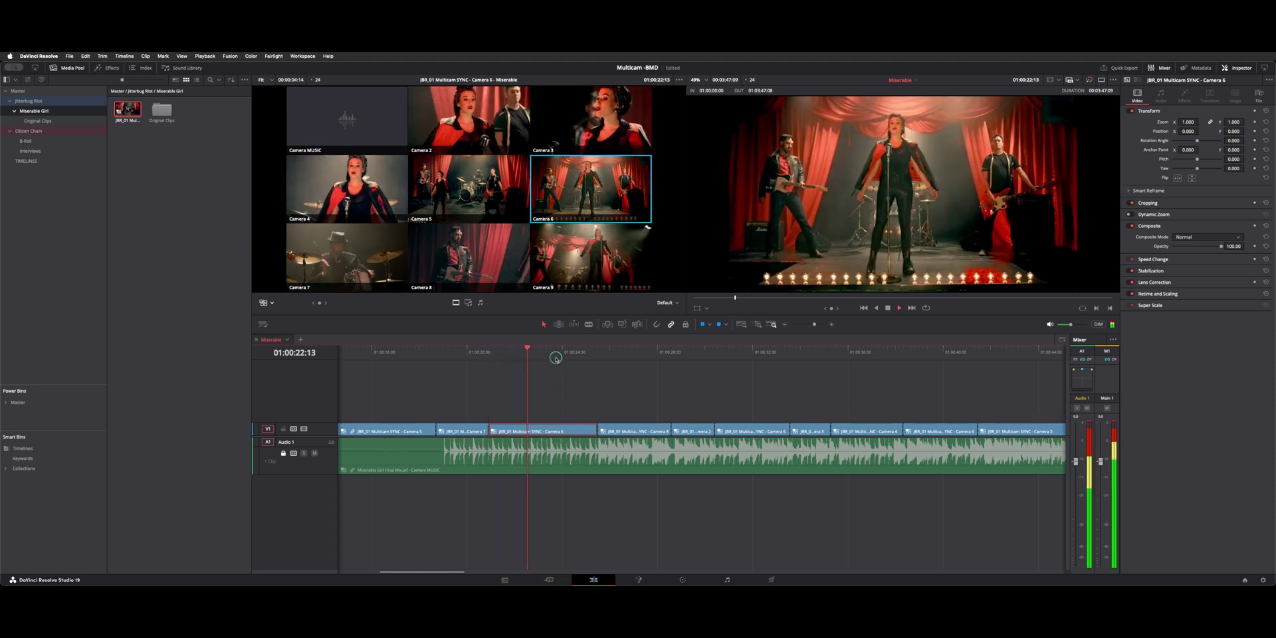
key(space)
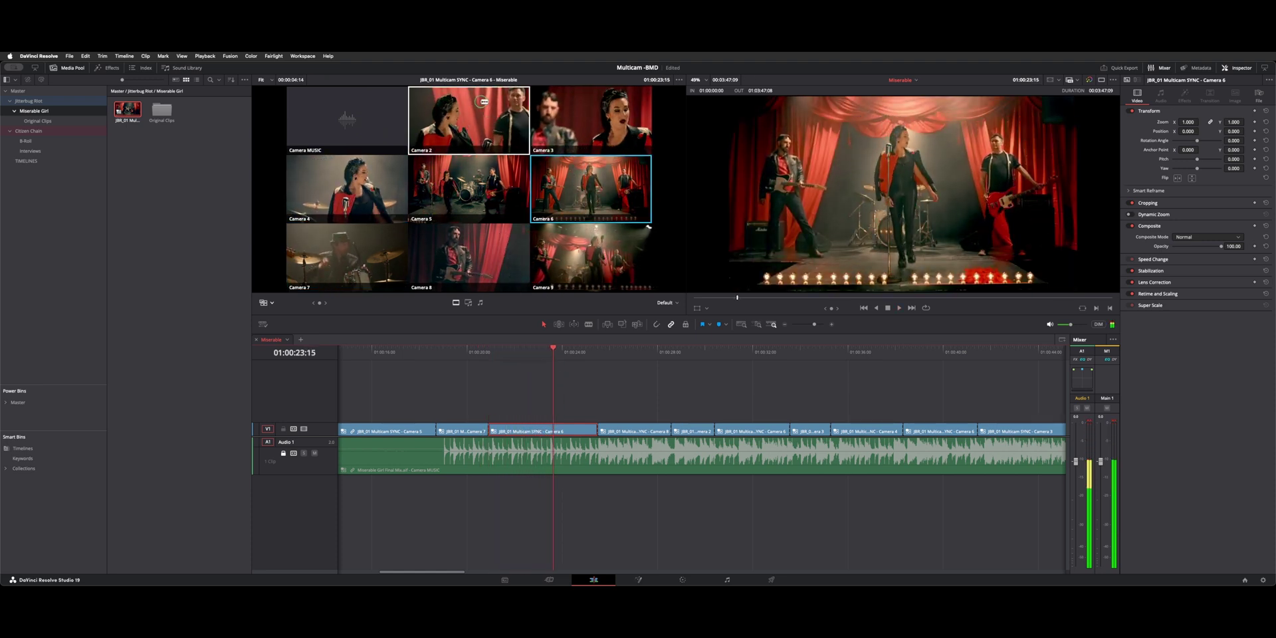
Cut to Camera 2 at the playhead, fit the whole edit in view, and select the first clip
click(482, 101)
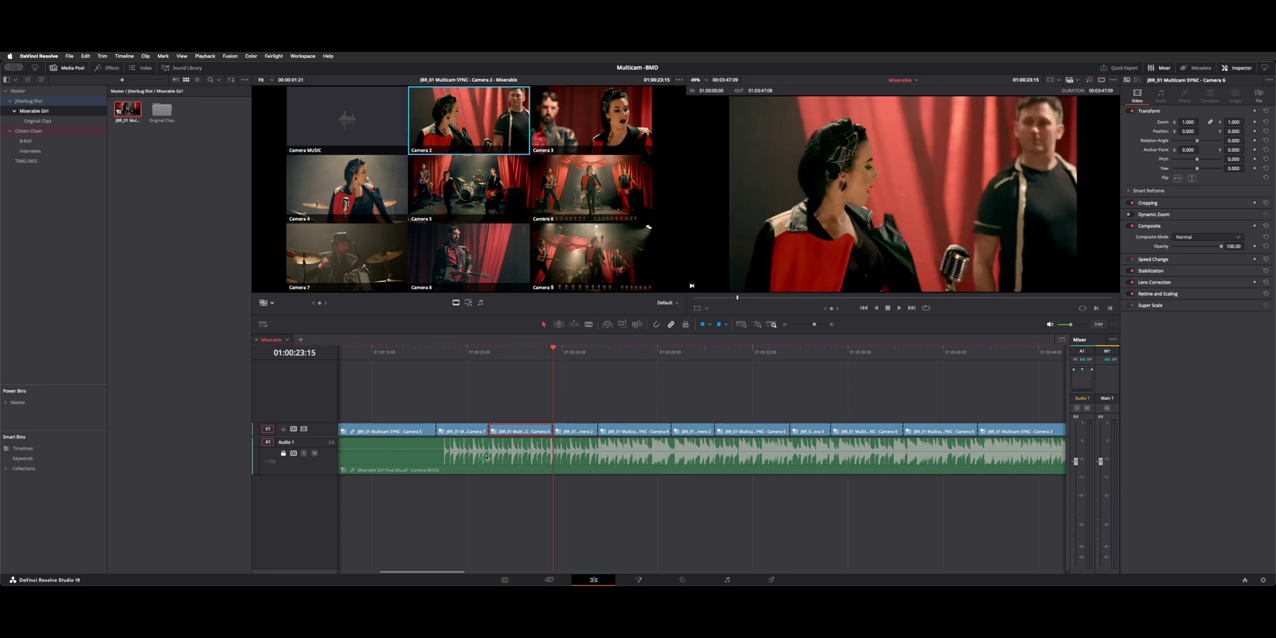
key(shift+z)
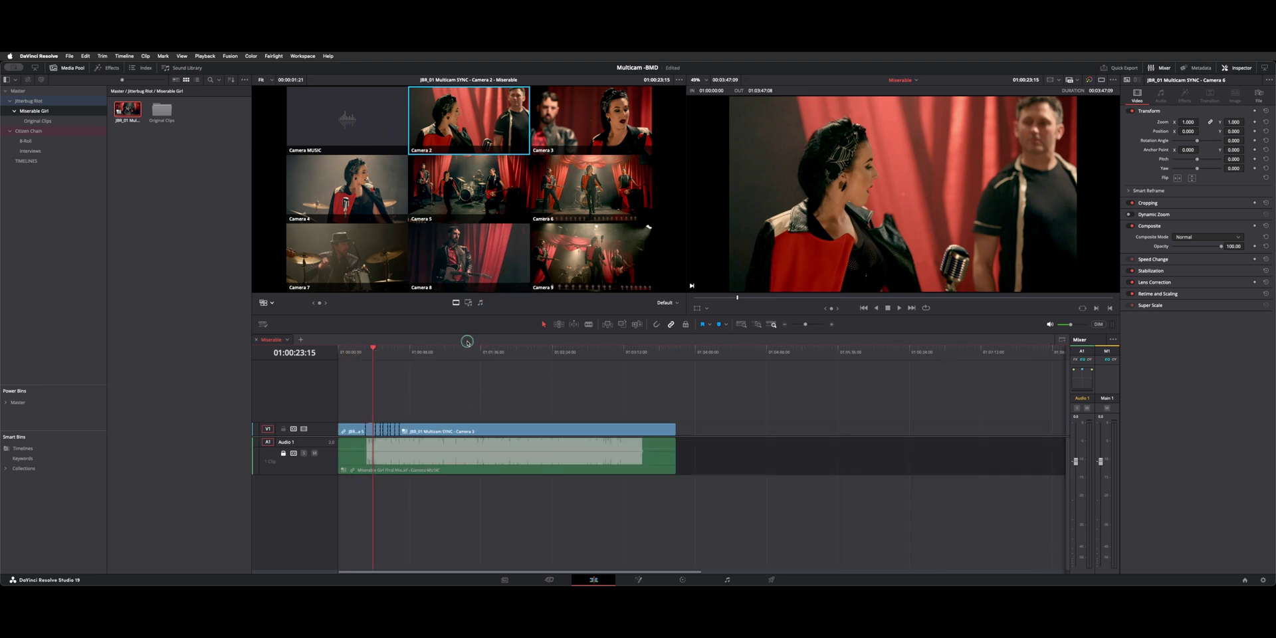
click(525, 285)
click(443, 437)
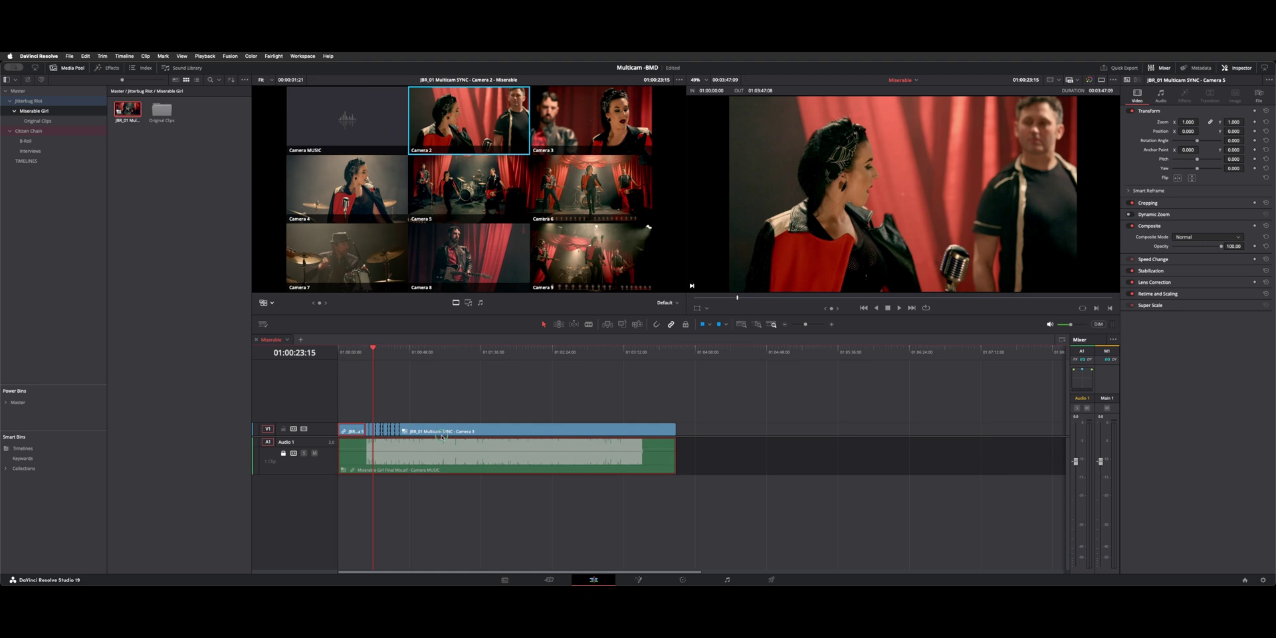